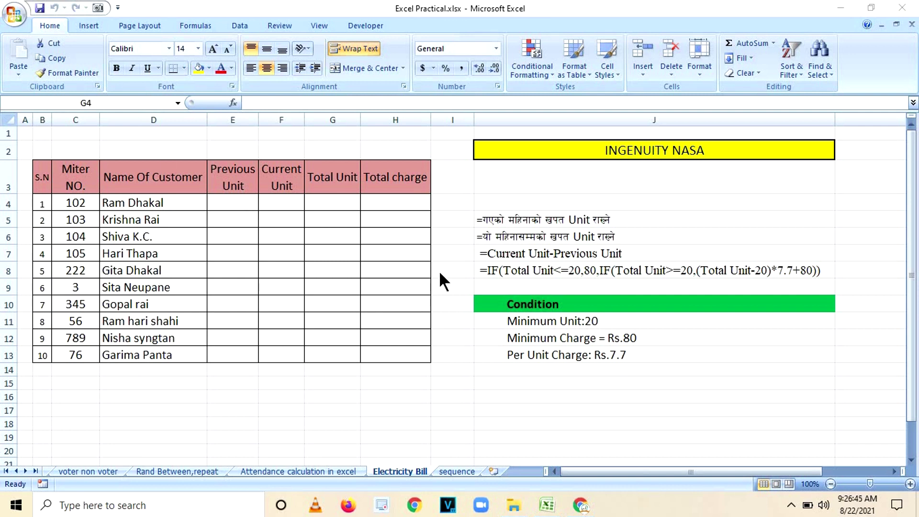
Step: Review the minimum unit, minimum charge and per-unit charge conditions in the notes
click(557, 305)
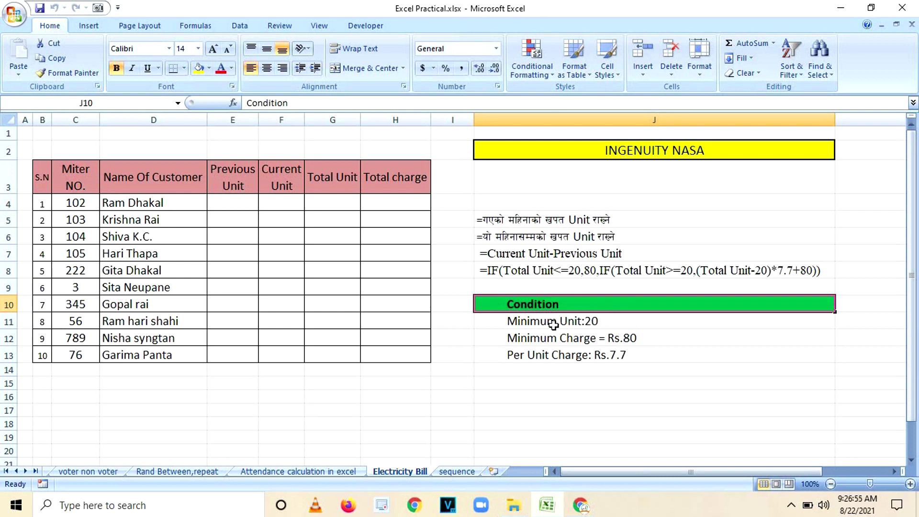
click(587, 323)
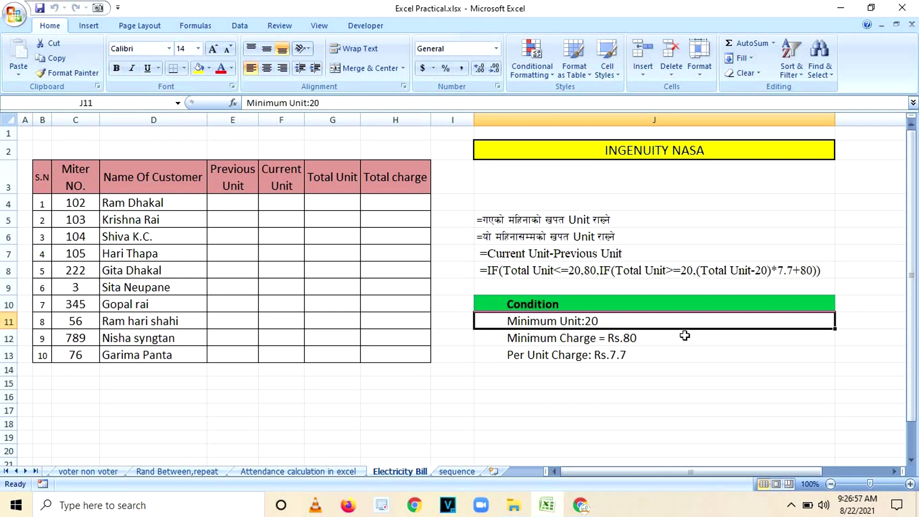
click(654, 340)
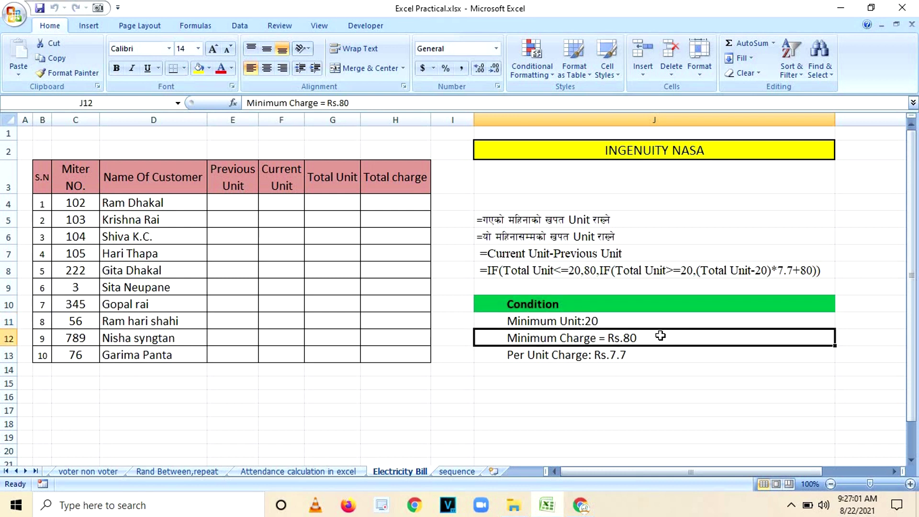
click(636, 319)
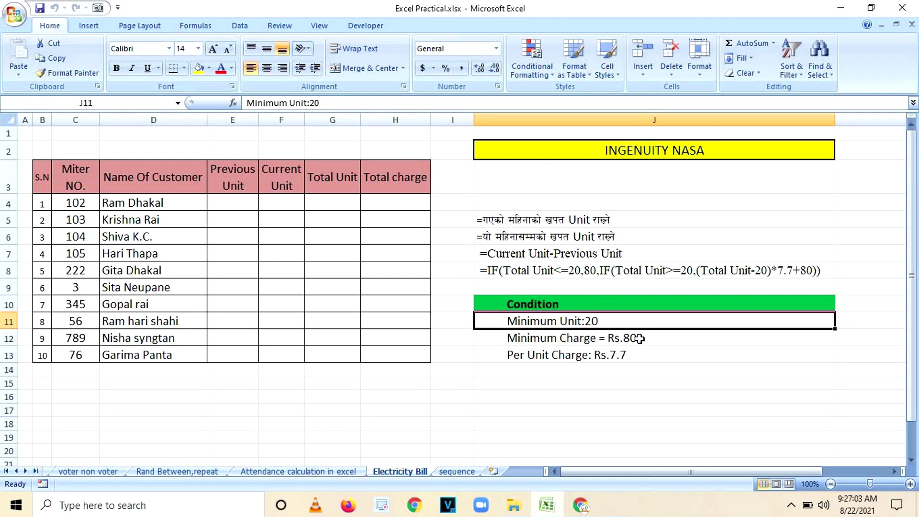
click(640, 336)
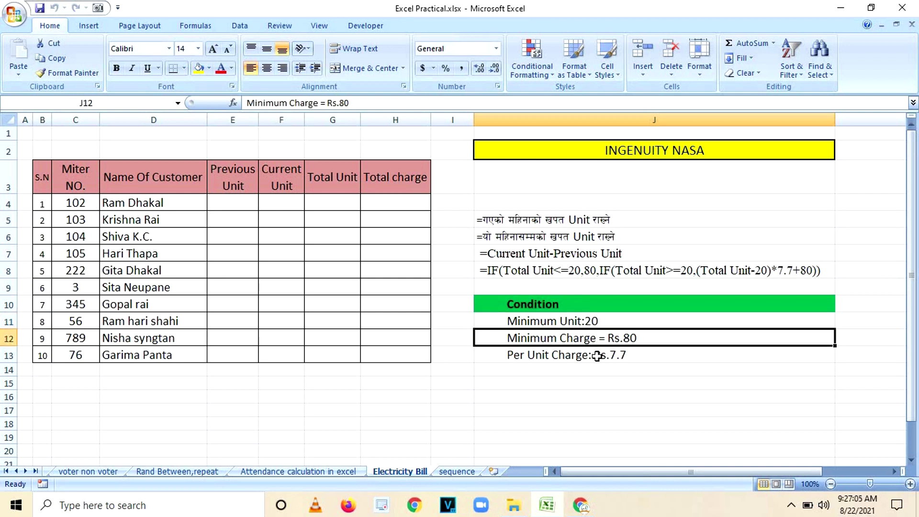
click(666, 352)
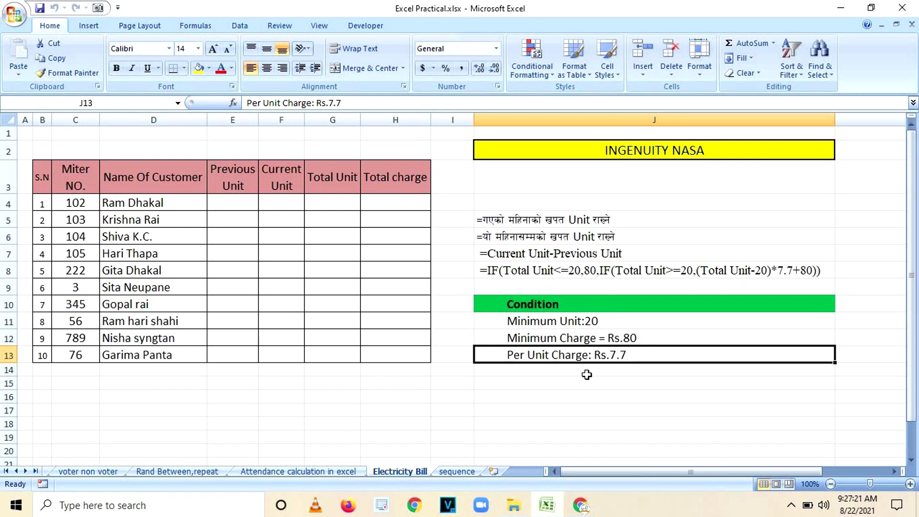
Step: Enter 30 in E4 and 50 in F4 as the first customer's previous and current readings
click(233, 204)
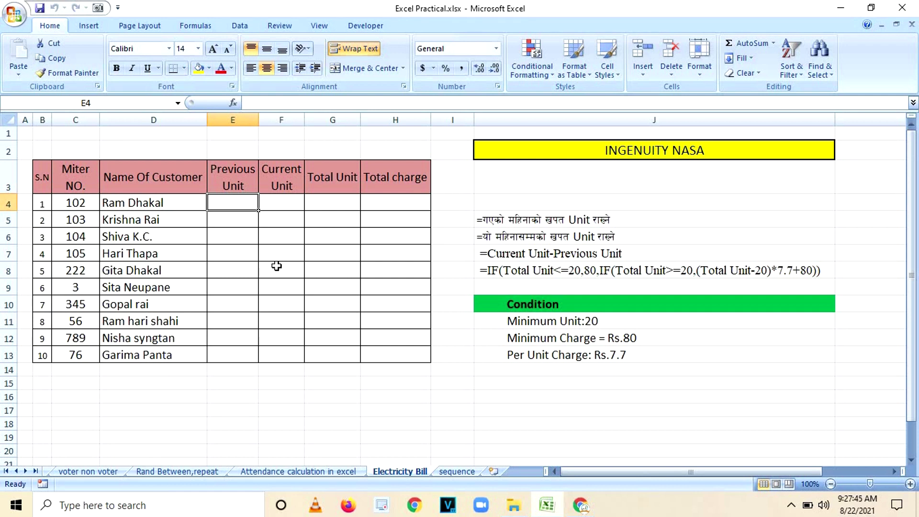
text(30)
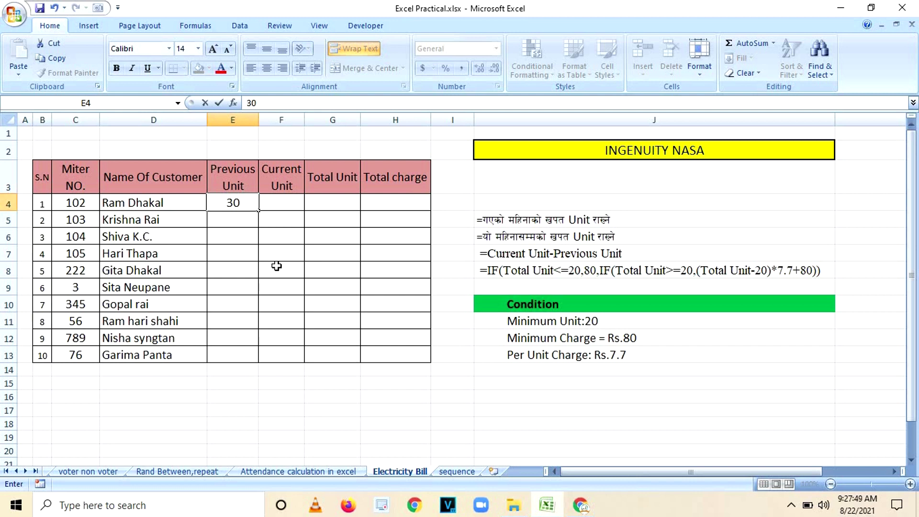
key(Tab)
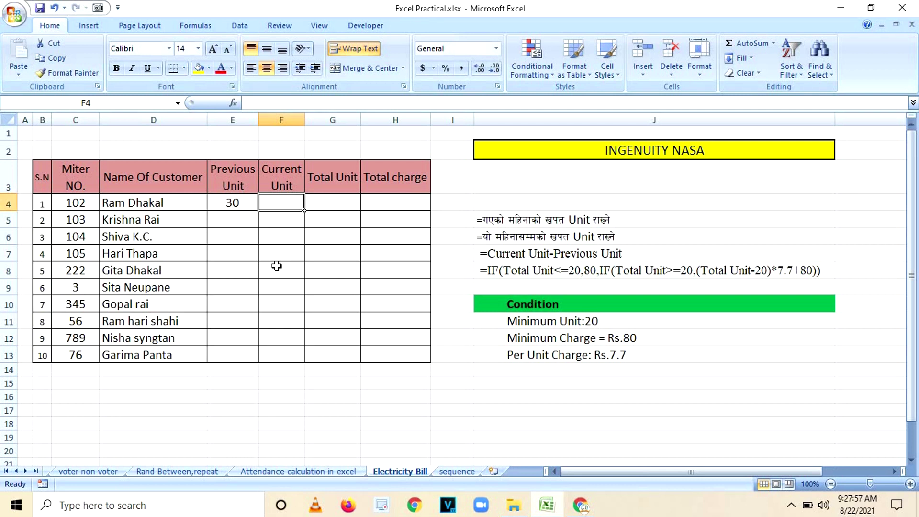
text(50)
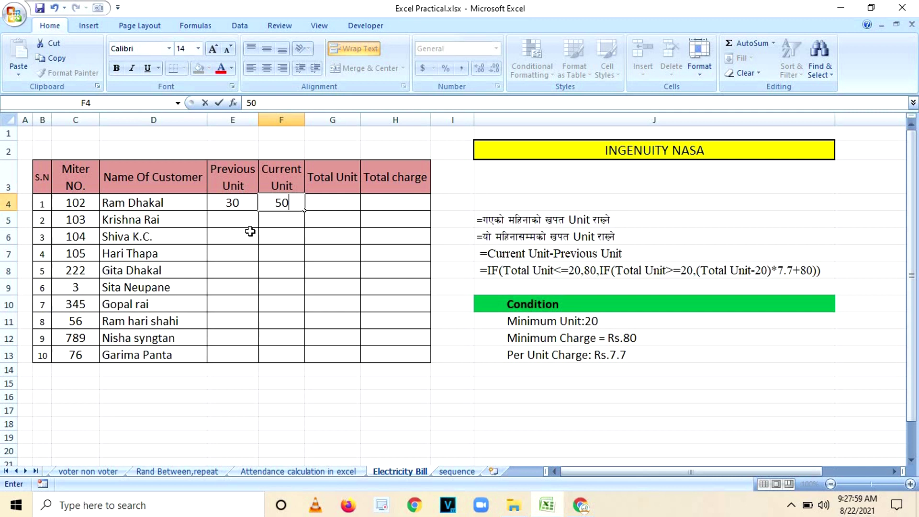
click(248, 202)
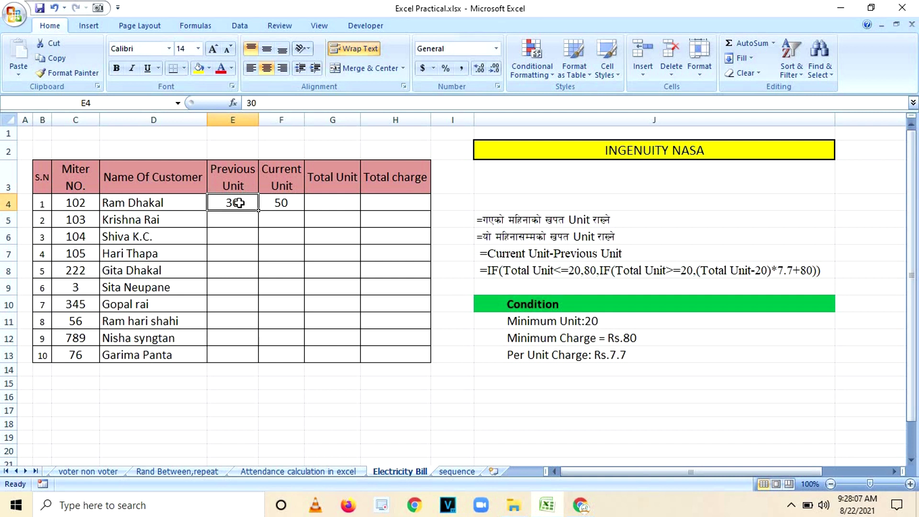
click(280, 203)
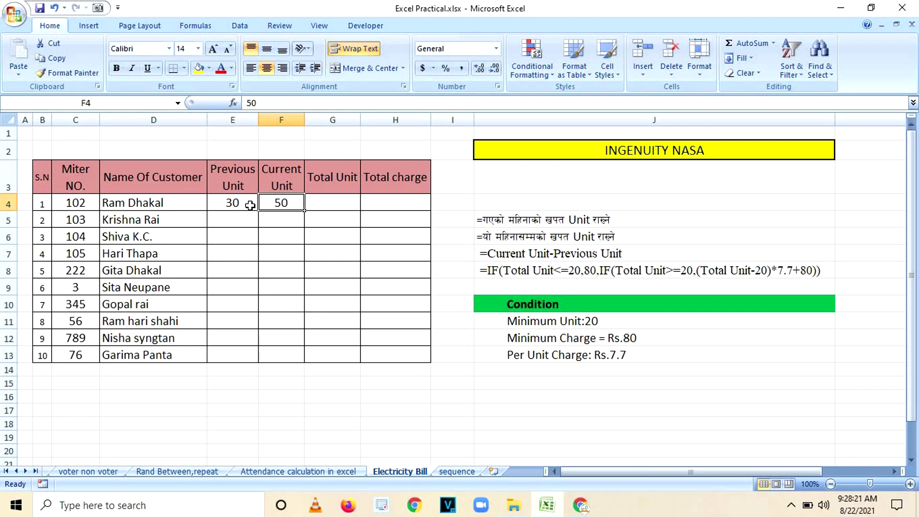
click(321, 203)
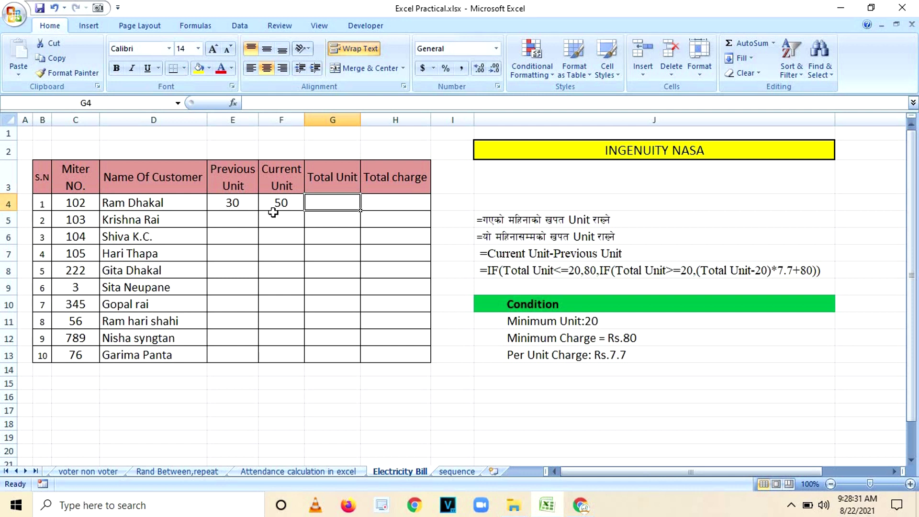
Step: Enter =F4-E4 in G4 to get 20, then check the F4 and E4 values
text(=)
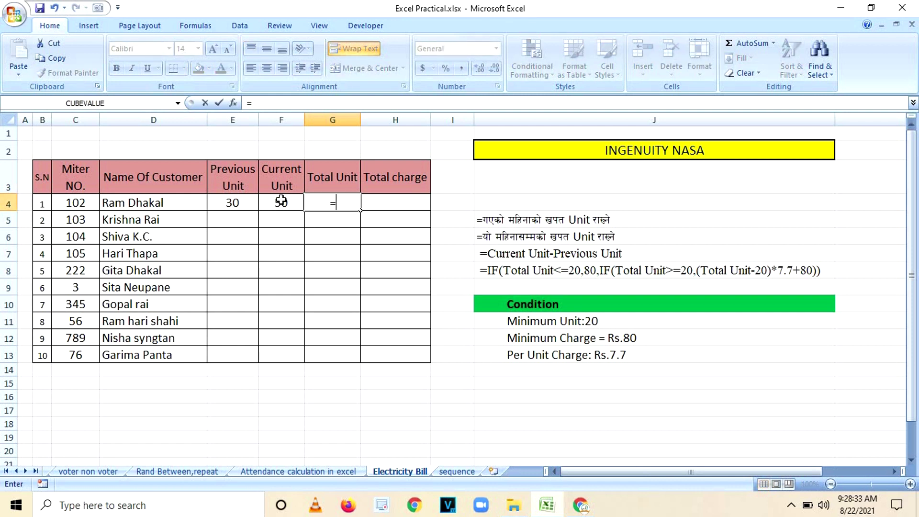
click(281, 205)
text(-)
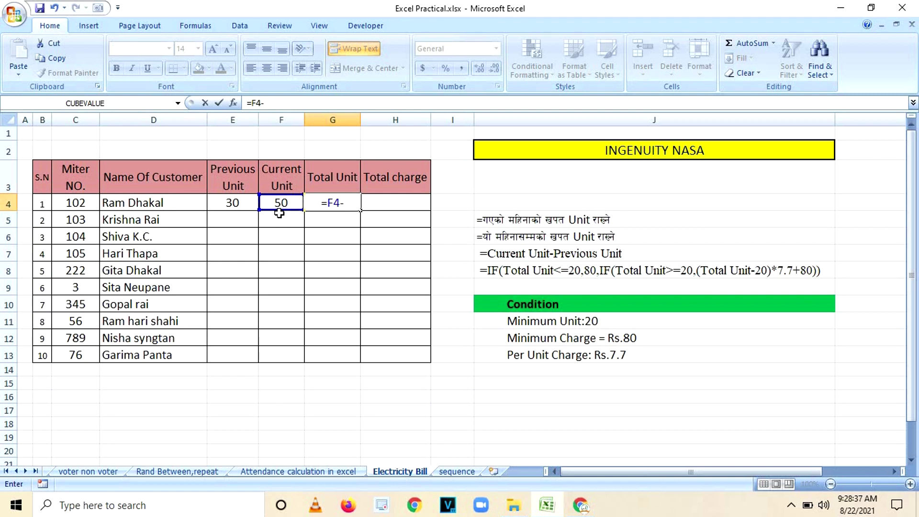
click(238, 202)
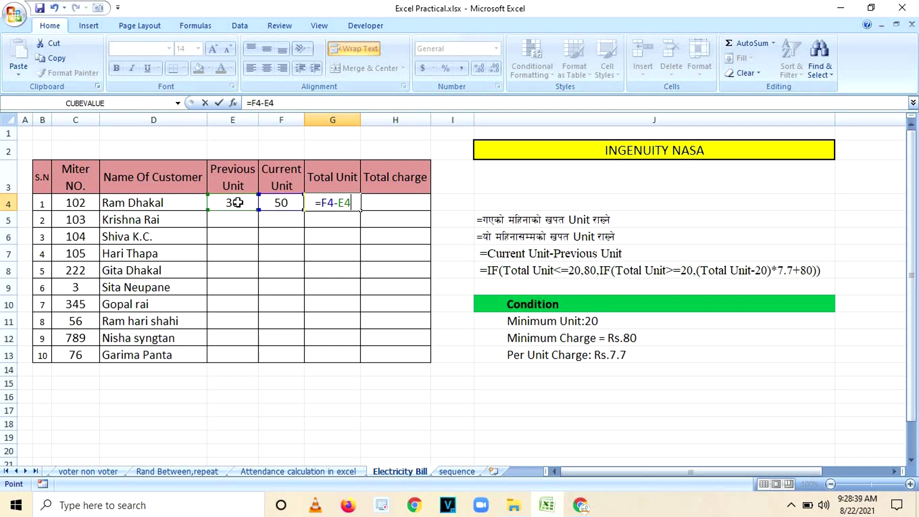
key(Return)
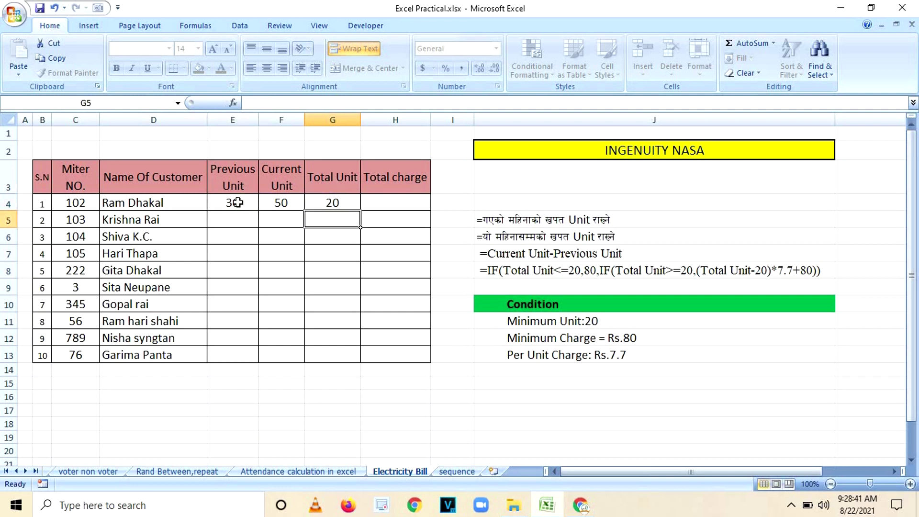
click(328, 201)
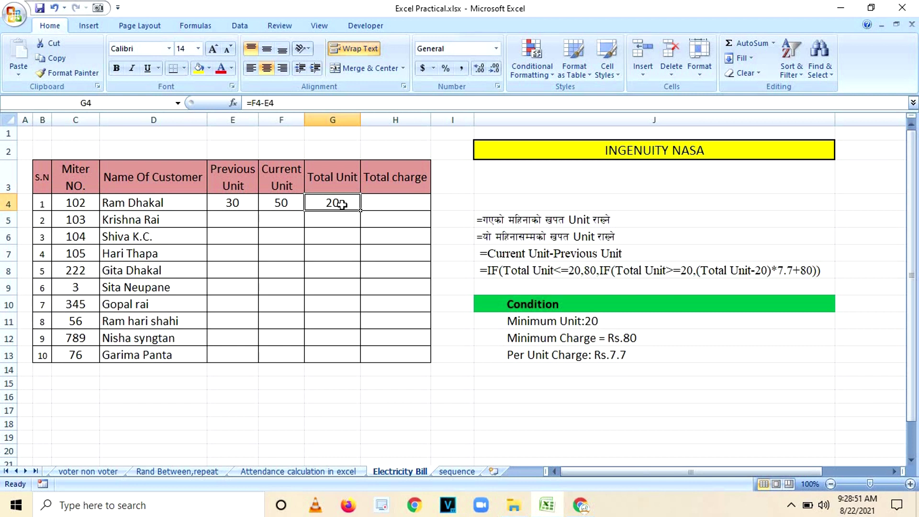
click(277, 206)
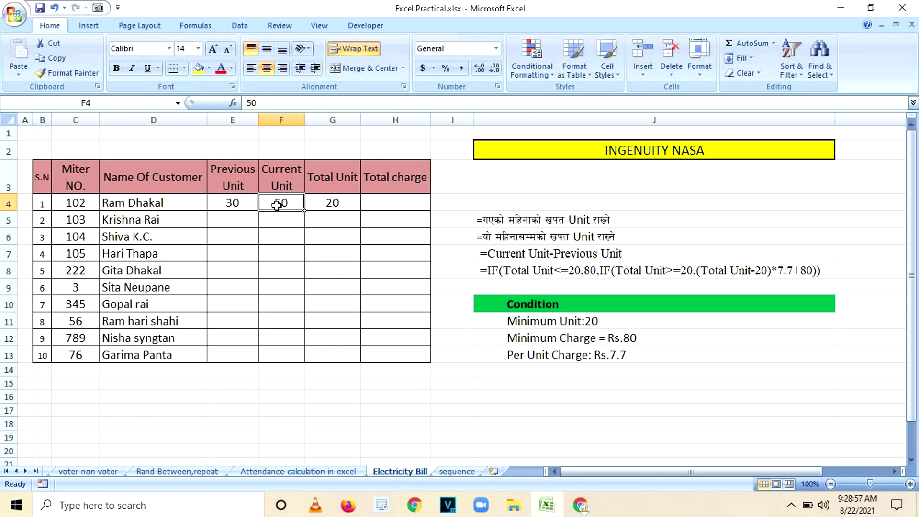
click(238, 201)
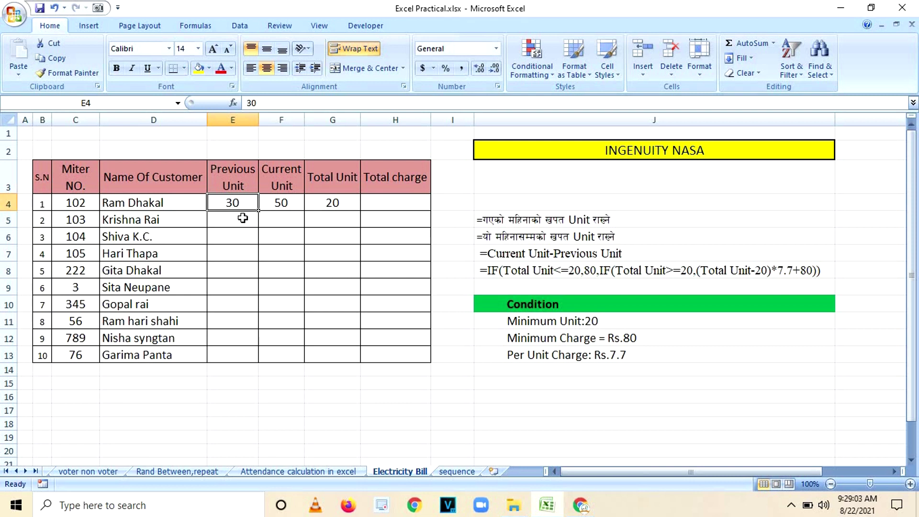
Step: Enter previous readings 34, 55, 66, 78, 34, 45, 68, 34 and 54 in E5:E13
click(243, 218)
text(34)
key(Return)
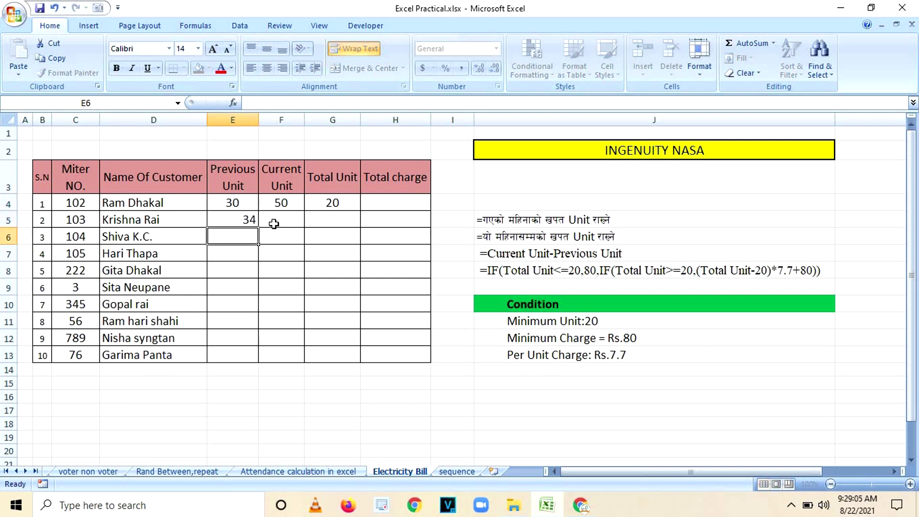
text(55)
key(Return)
text(66)
key(Return)
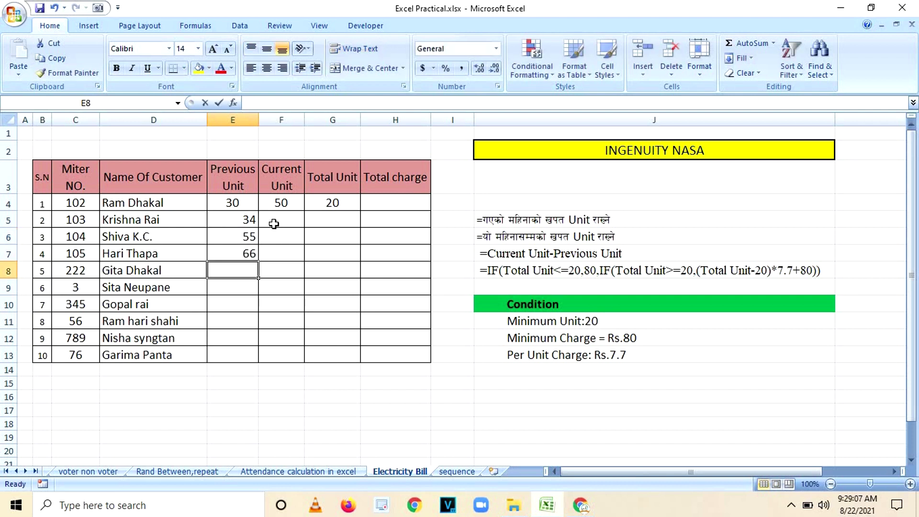
text(78)
key(Return)
text(34)
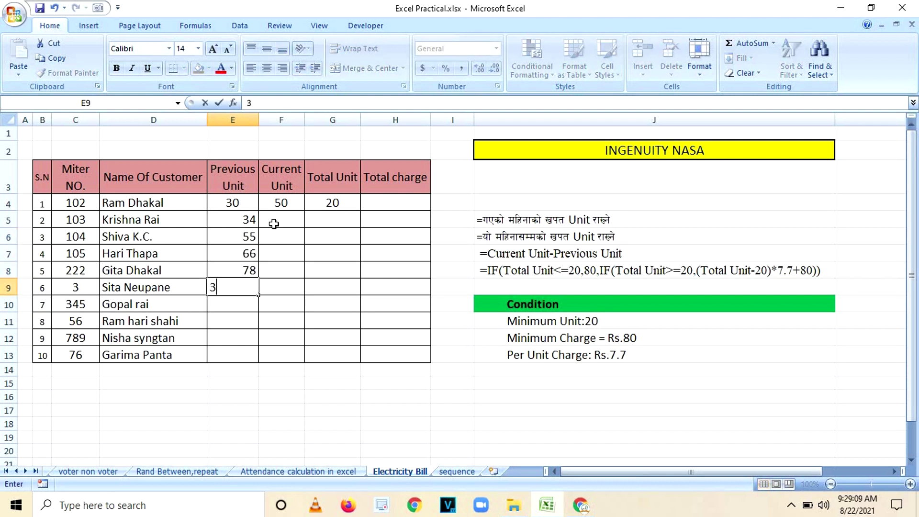
key(Return)
text(45)
key(Return)
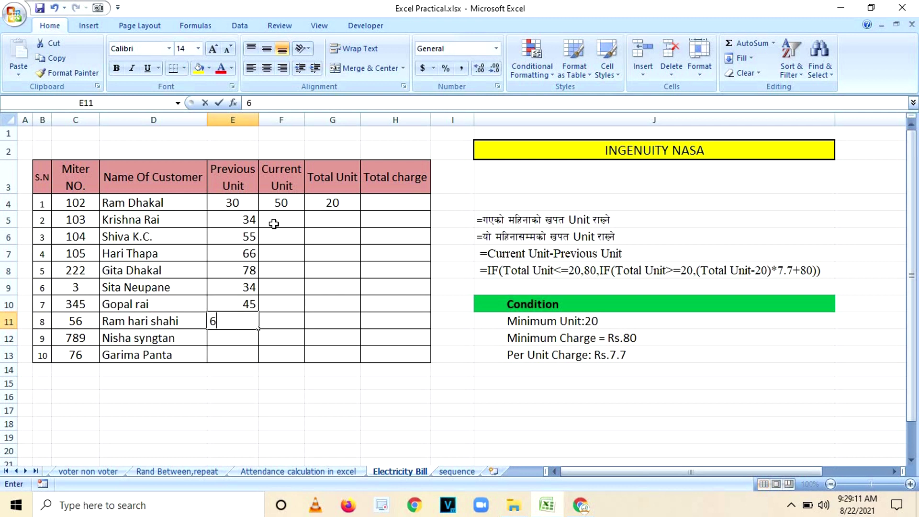
text(8)
key(Return)
text(34)
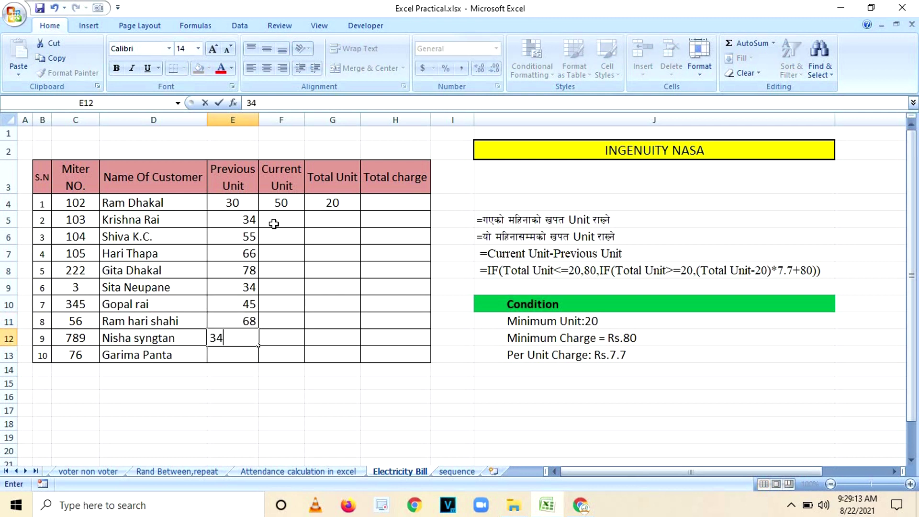
key(Return)
text(54)
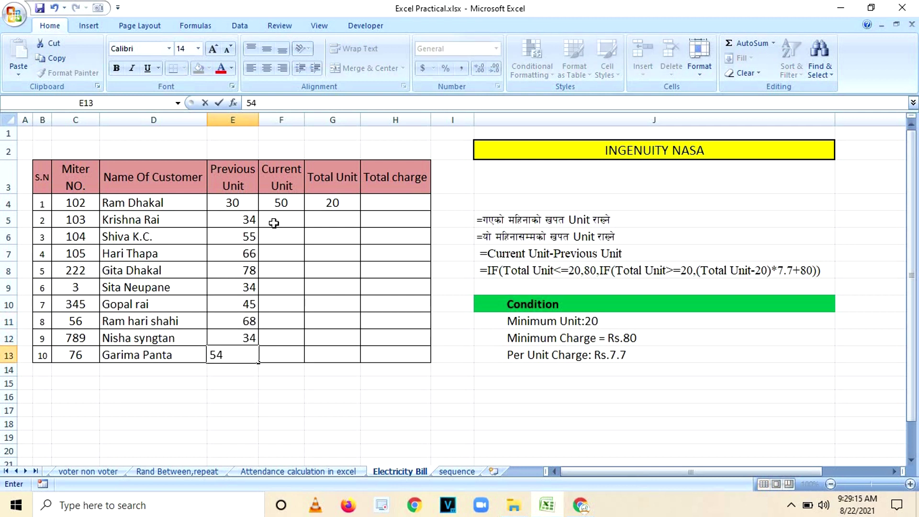
click(276, 220)
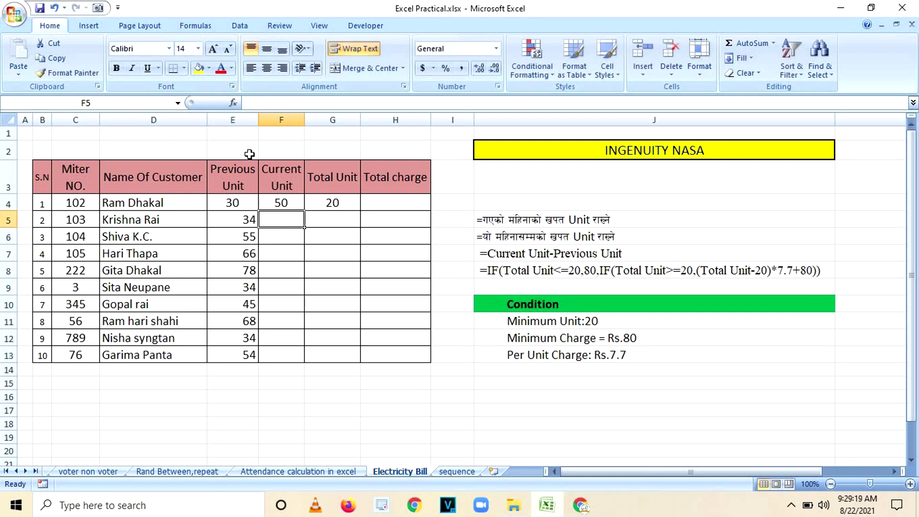
Step: Centre the values in the Previous Unit column E
click(239, 118)
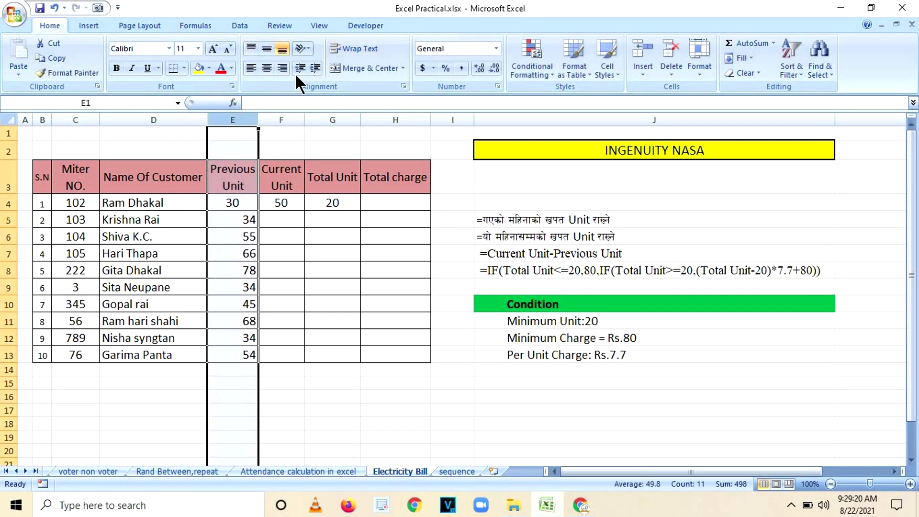
click(266, 67)
click(277, 222)
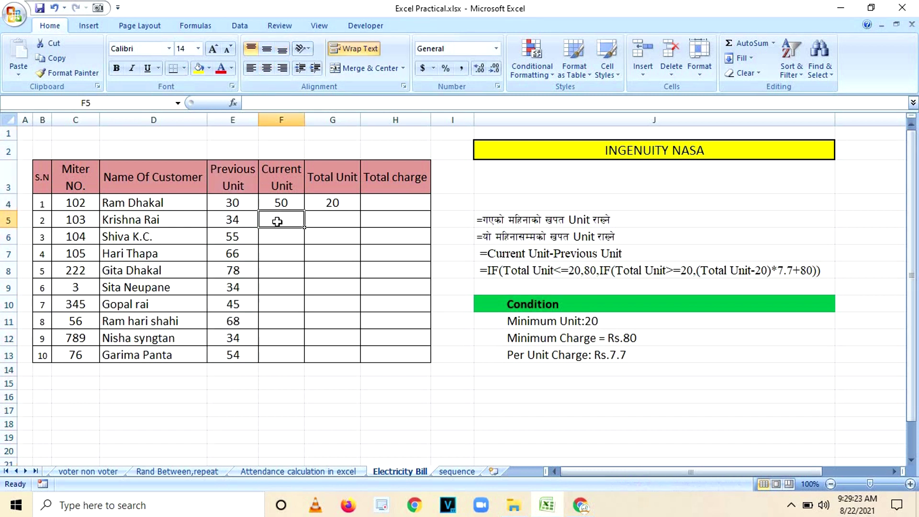
click(237, 219)
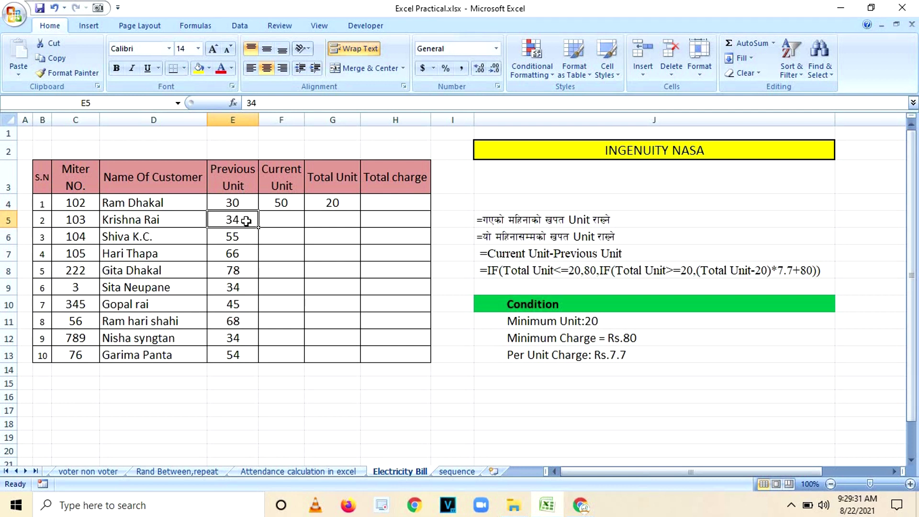
Step: Enter current readings 40, 76, 80 and 100 in F5:F8, correcting mistyped entries
click(277, 220)
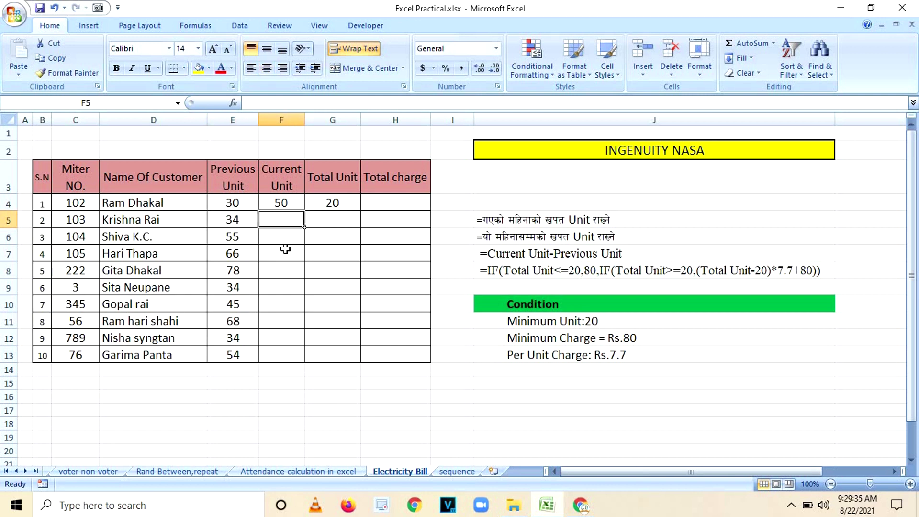
text(40)
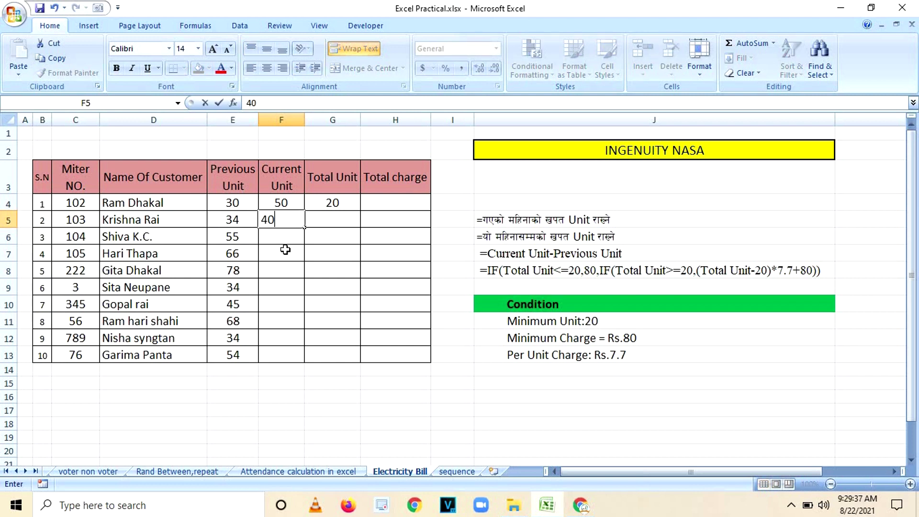
key(Return)
text(56)
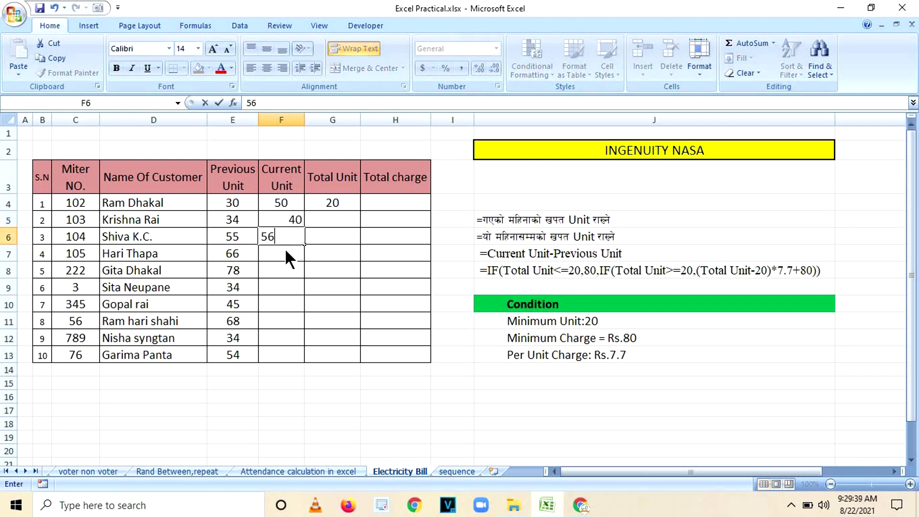
key(Return)
key(Up)
text(76)
key(Return)
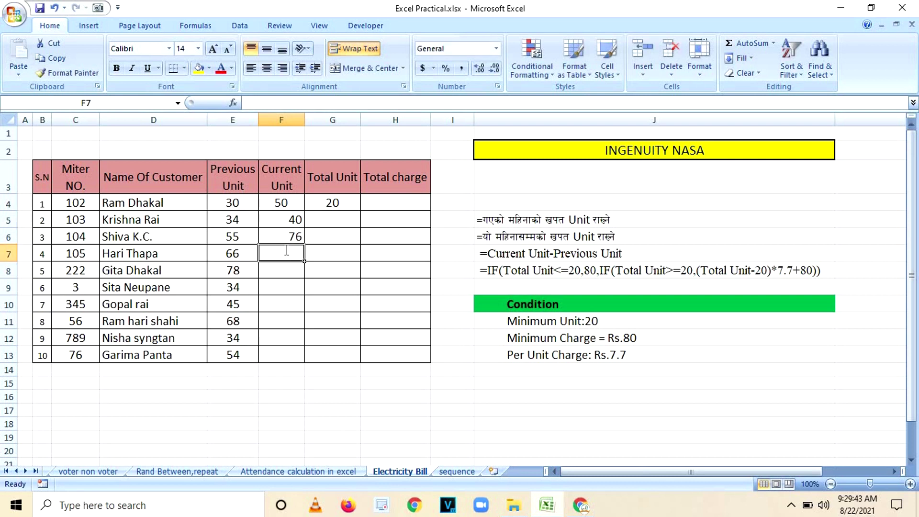
text(80)
key(Return)
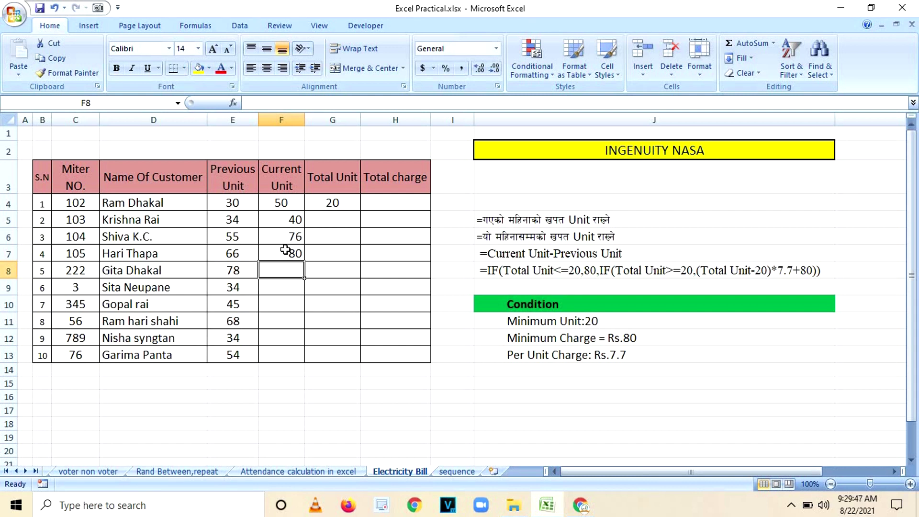
text(79)
key(BackSpace)
key(BackSpace)
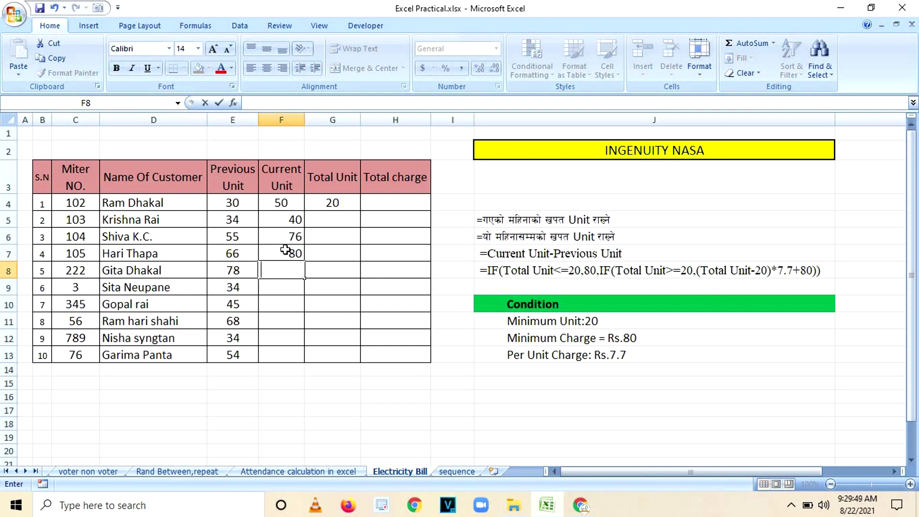
text(100)
key(Return)
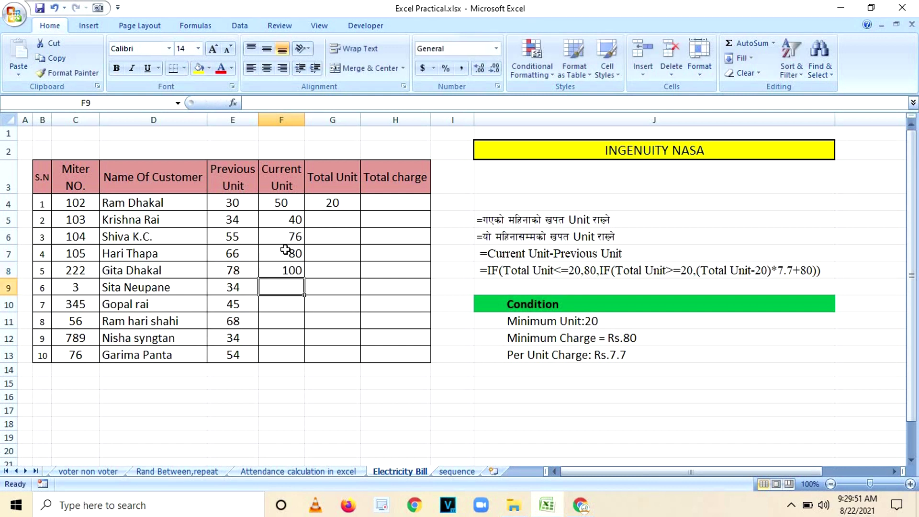
Step: Enter the remaining current readings 50, 50, 79, 40 and 70 in F9:F13
text(50)
key(Return)
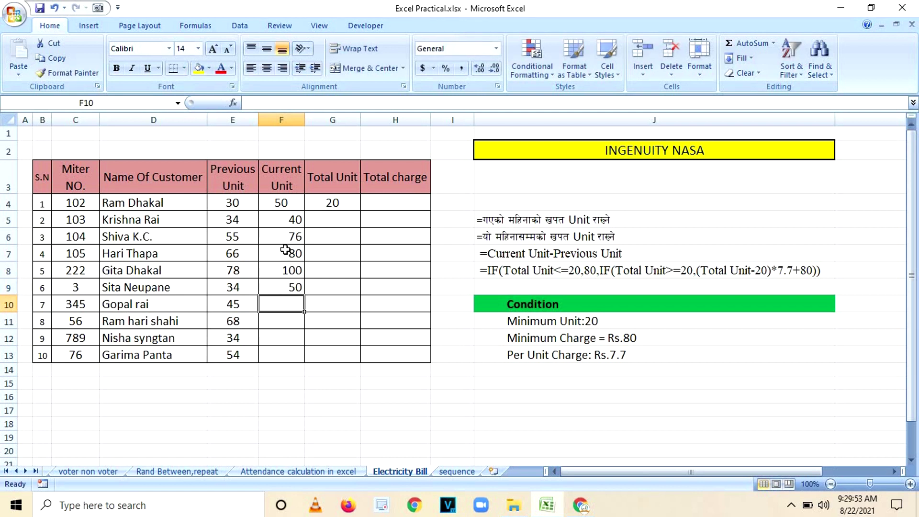
text(50)
key(Return)
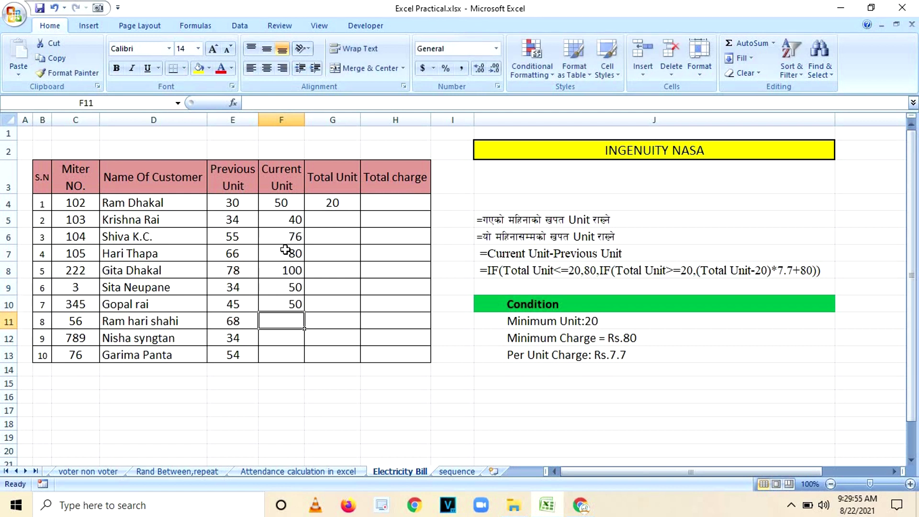
text(66)
key(BackSpace)
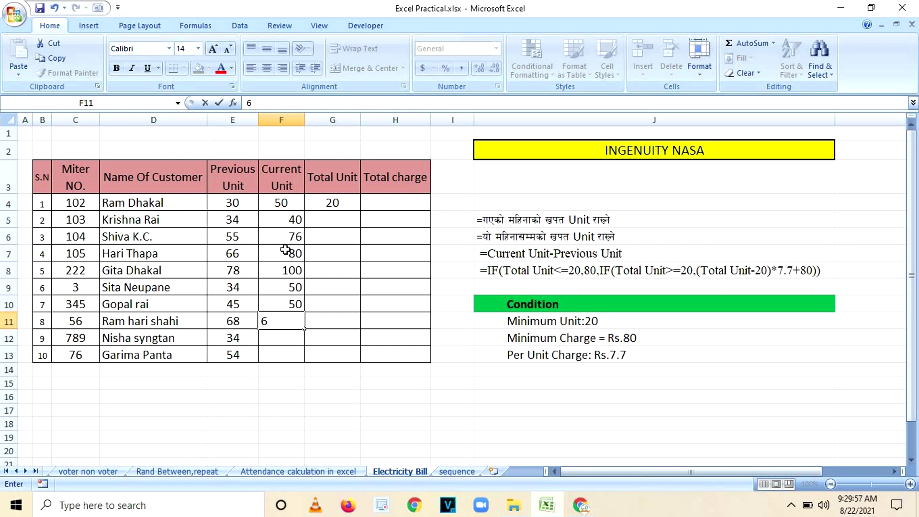
key(BackSpace)
text(79)
key(Return)
text(40)
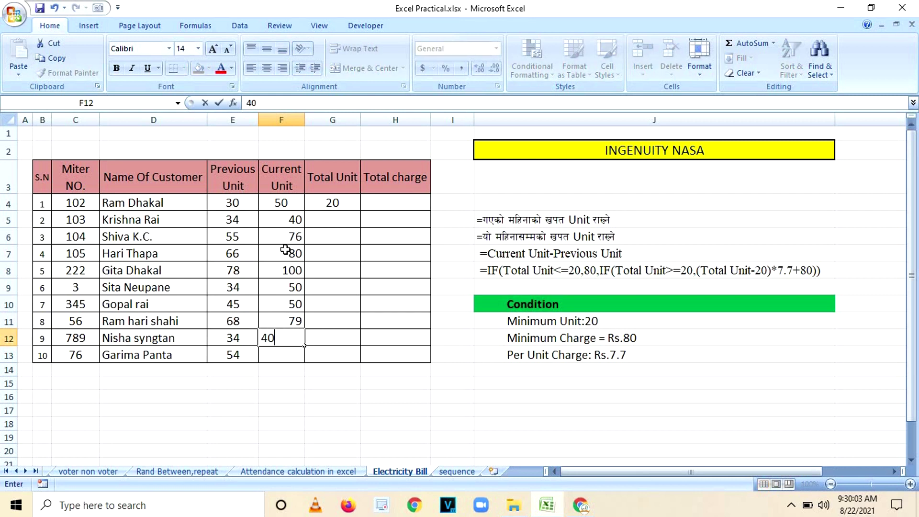
key(Return)
text(70)
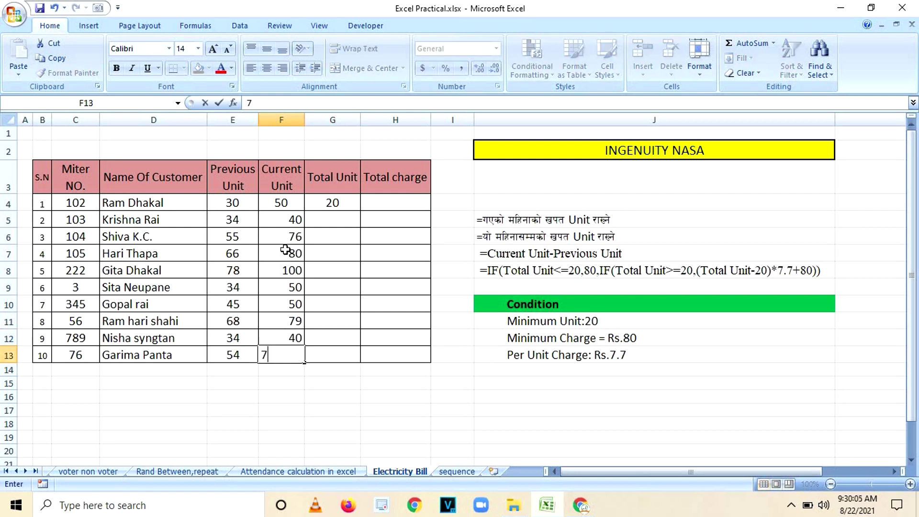
click(329, 451)
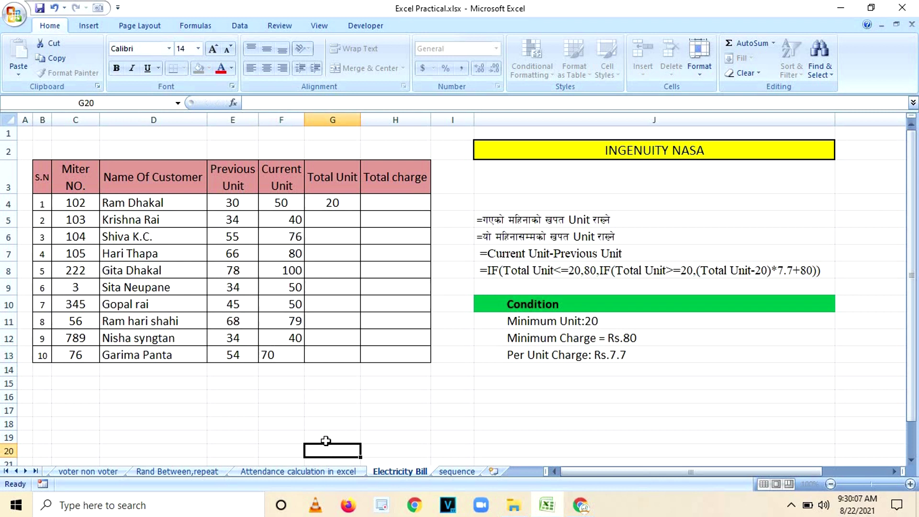
Step: Centre the values in the Current Unit column F
click(274, 113)
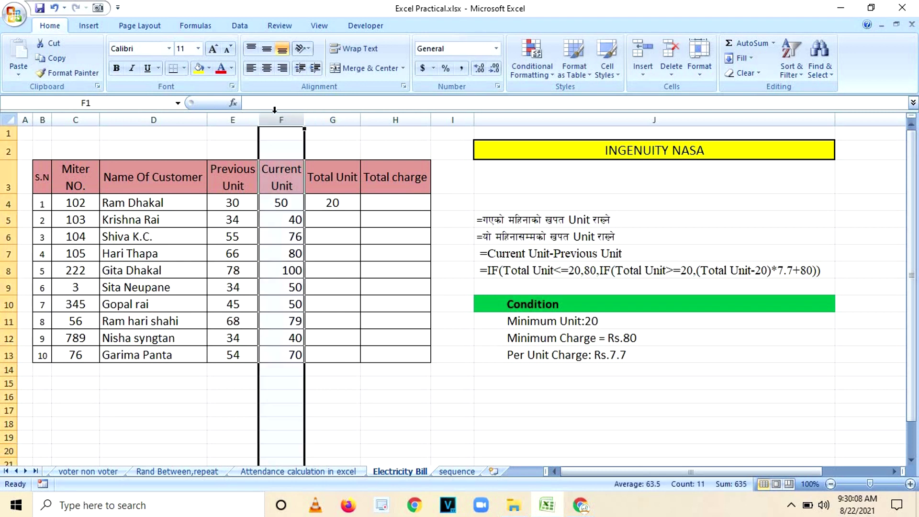
click(266, 71)
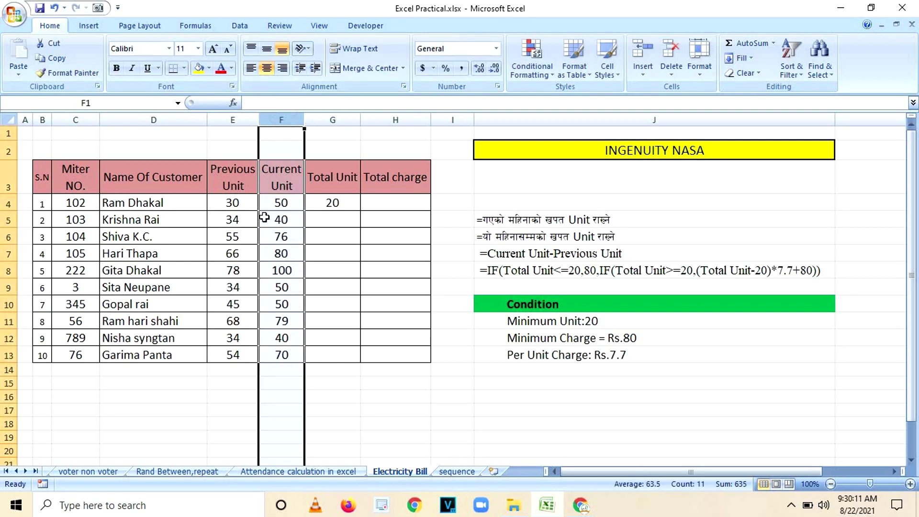
click(317, 220)
Step: Copy the =F4-E4 Total Unit formula from G4 down to G13
click(349, 202)
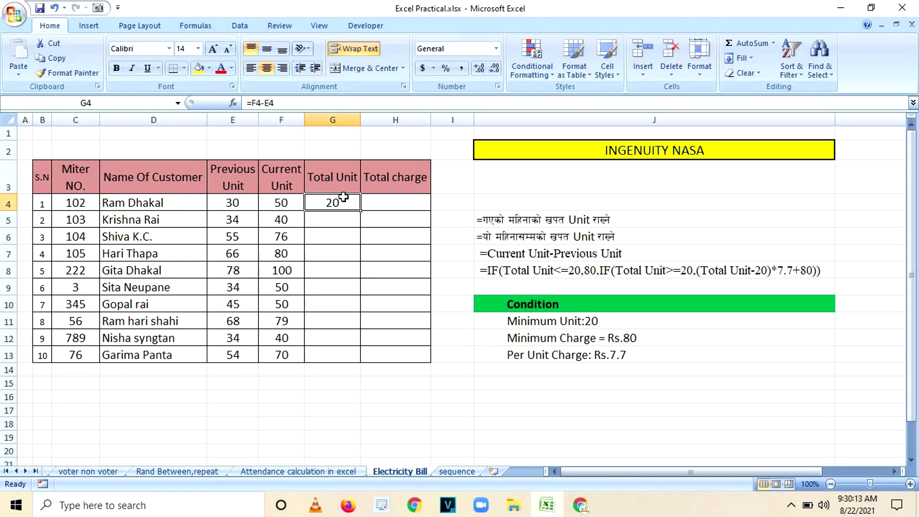
click(326, 220)
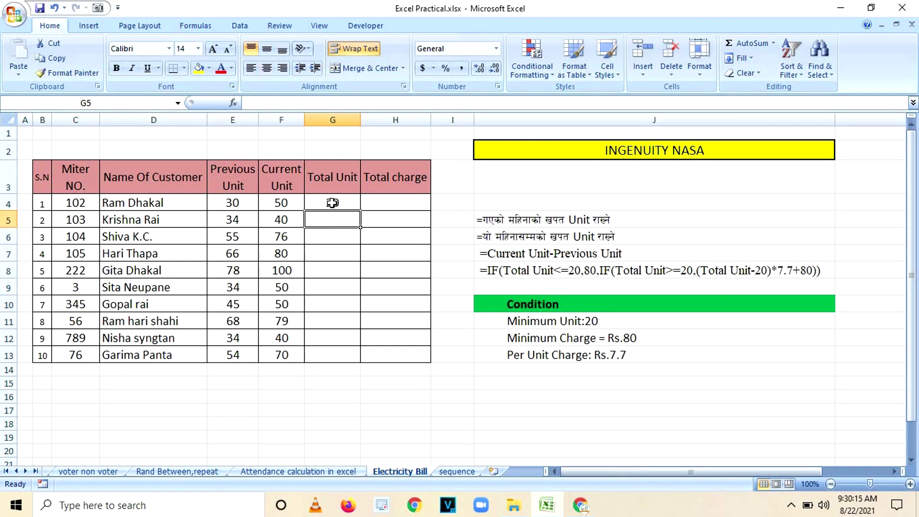
click(341, 203)
double_click(362, 211)
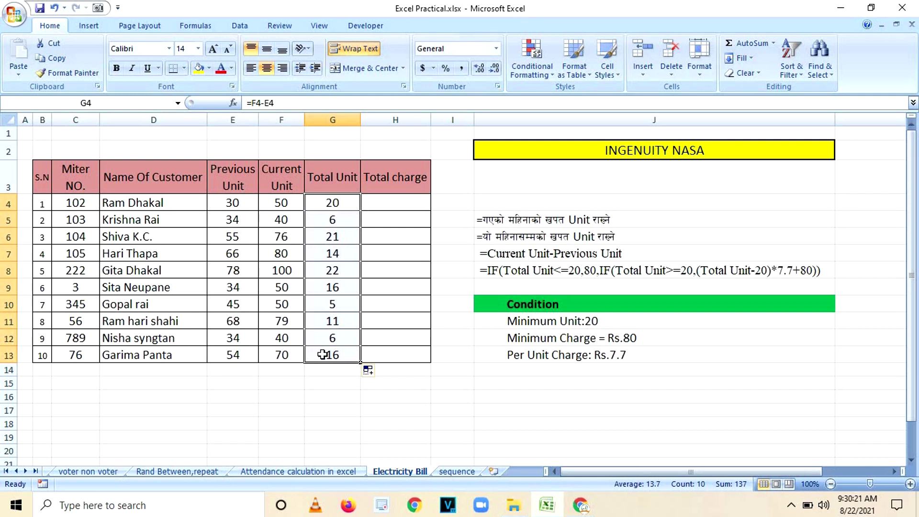
click(349, 201)
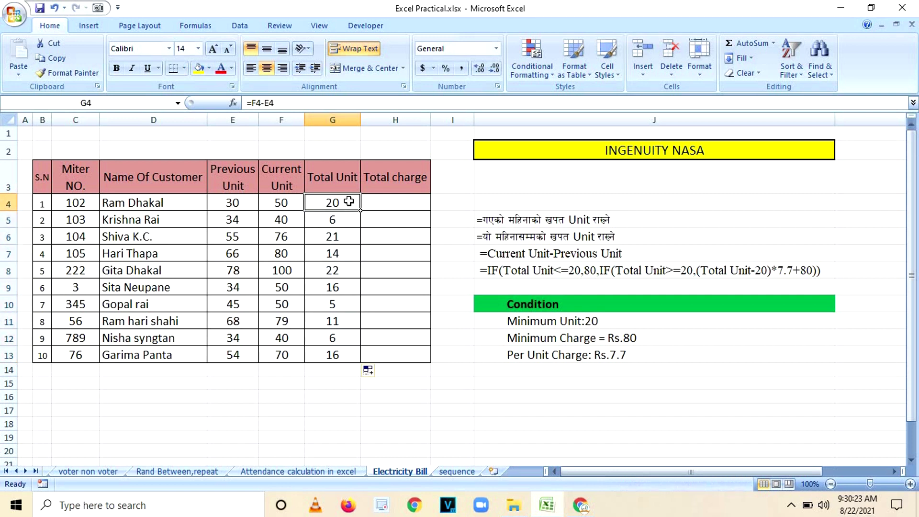
click(278, 203)
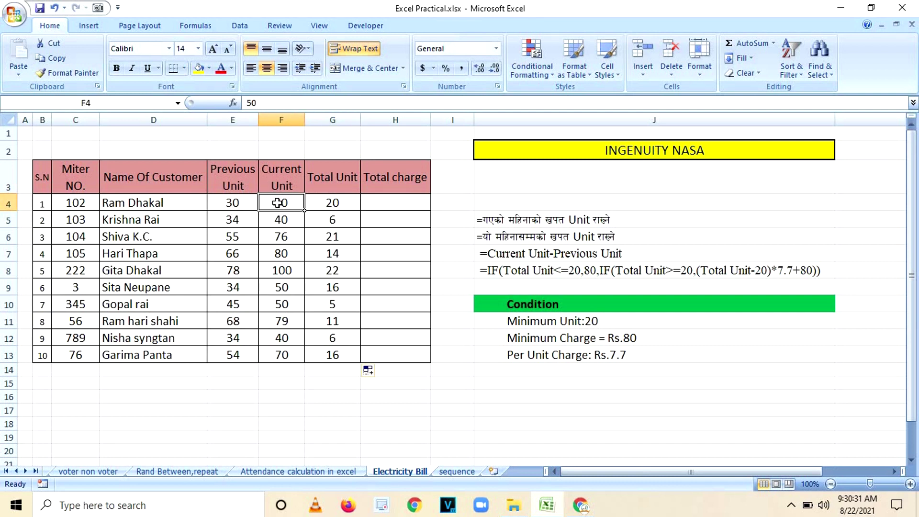
click(227, 205)
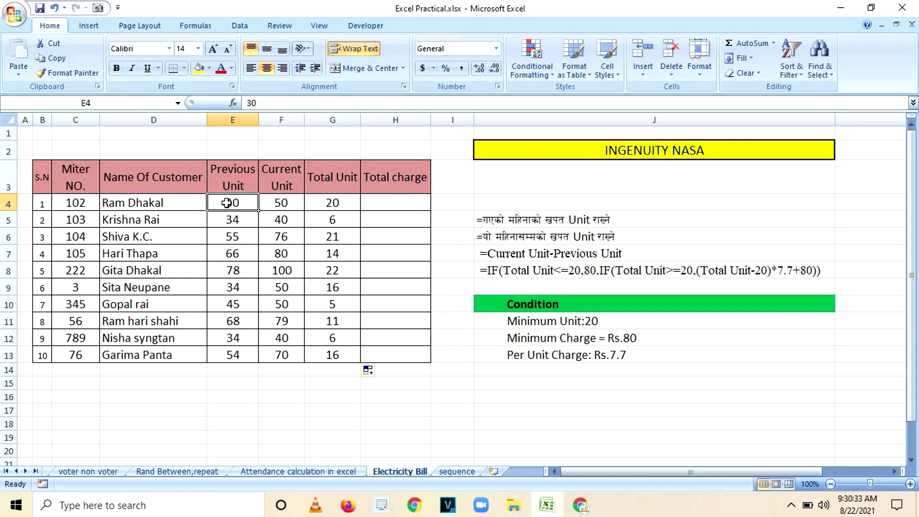
Step: Start H4's Total charge formula as =if(G4<=20, testing whether units are 20 or less
click(371, 202)
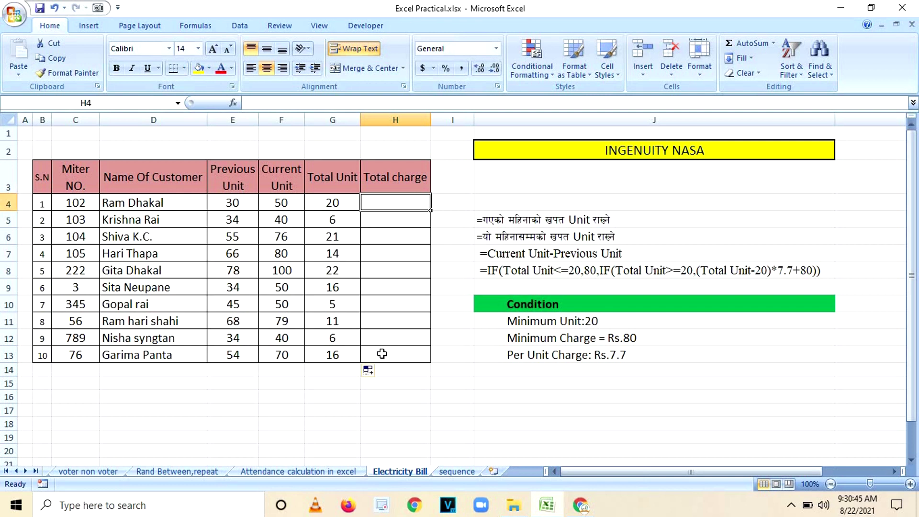
text(=if)
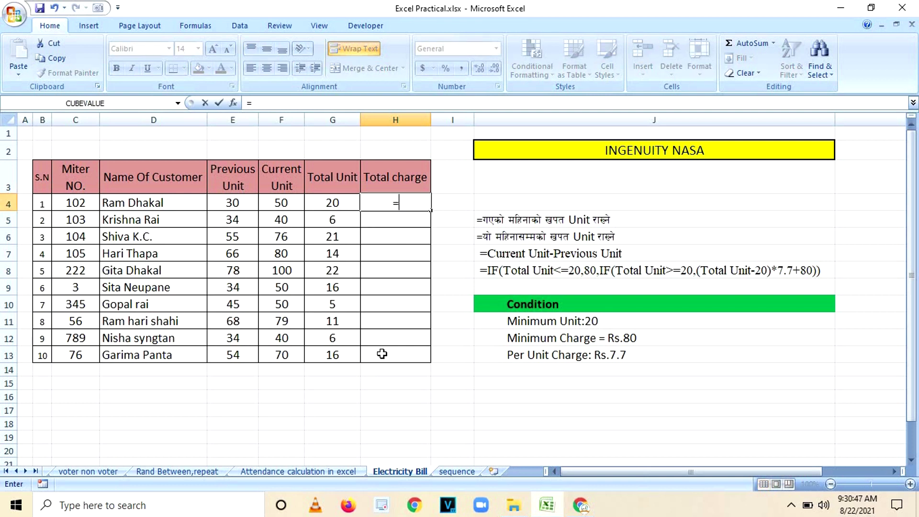
text(()
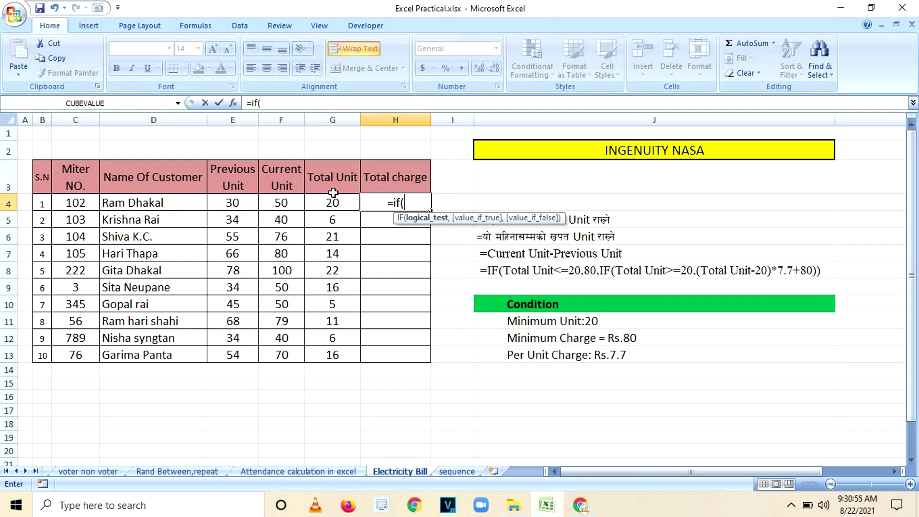
text(<=)
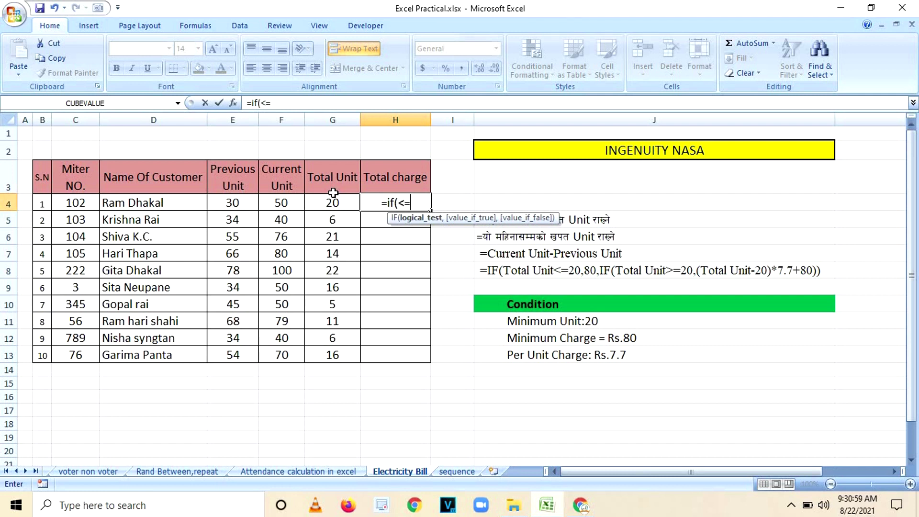
text(20)
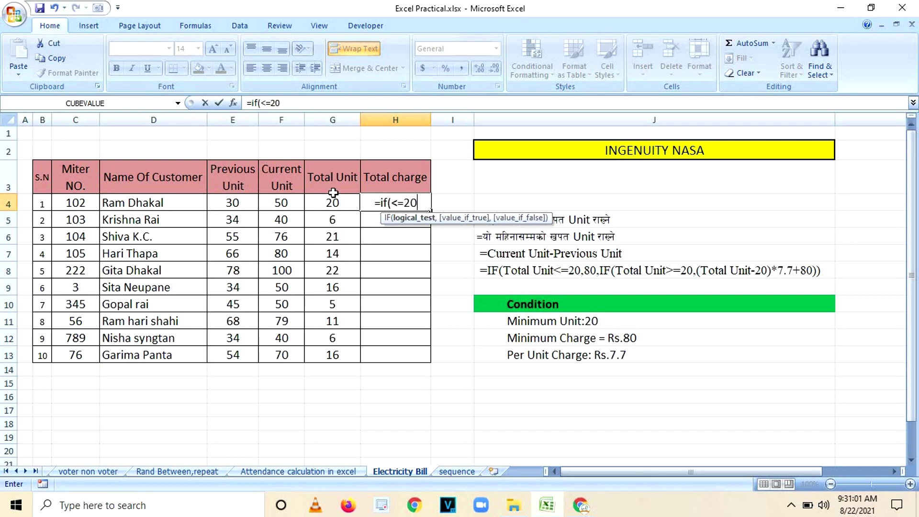
click(390, 202)
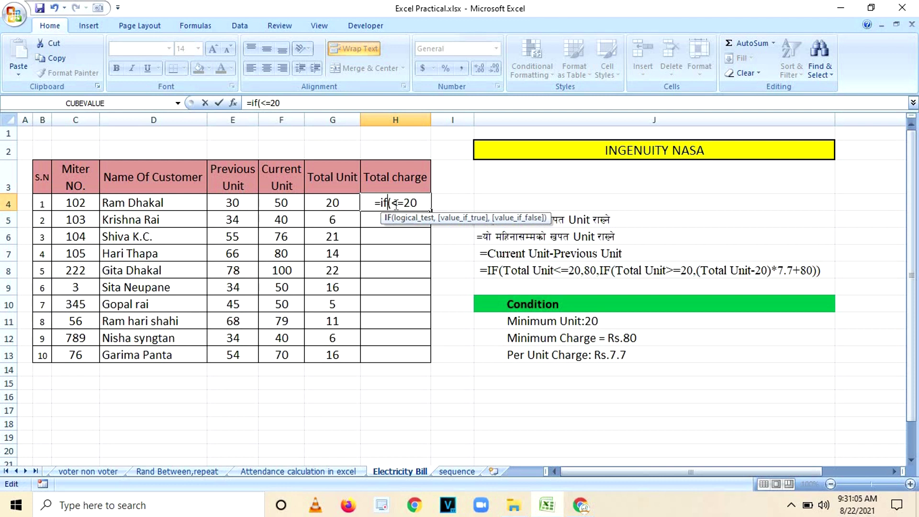
click(392, 202)
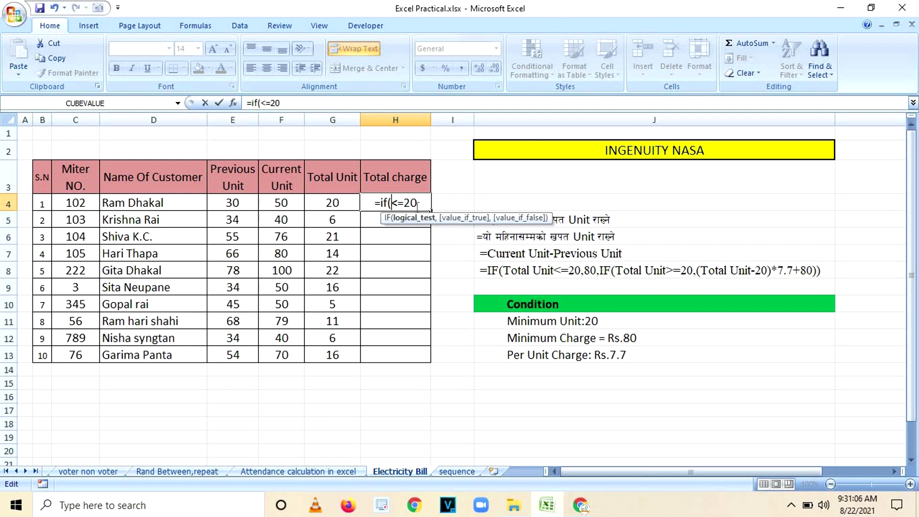
click(328, 203)
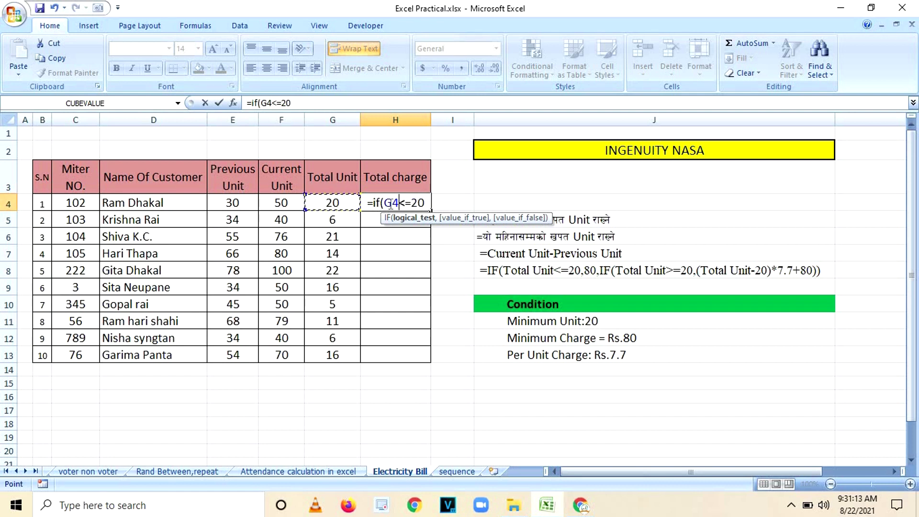
click(426, 203)
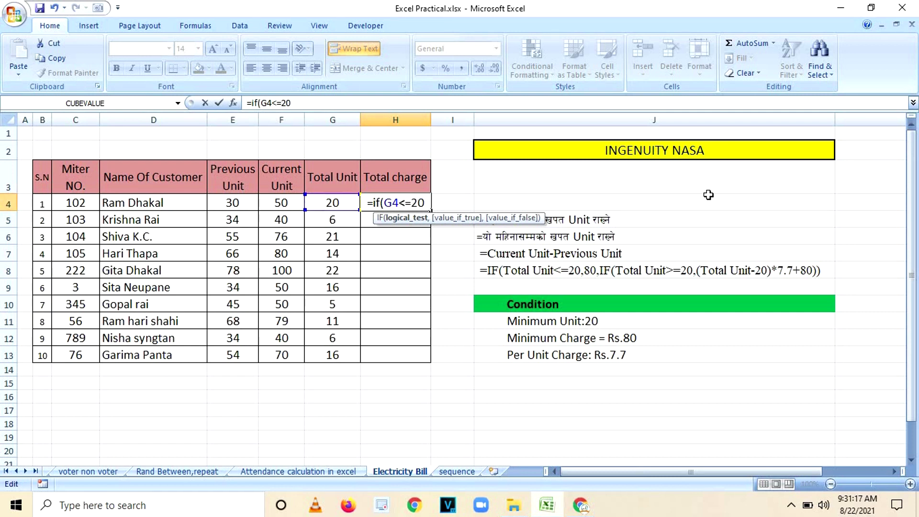
Step: Complete H4 as =IF(G4<=20,80,IF(G4>=20,(G4-20)*7.7+80)) so it shows 80
text(,80)
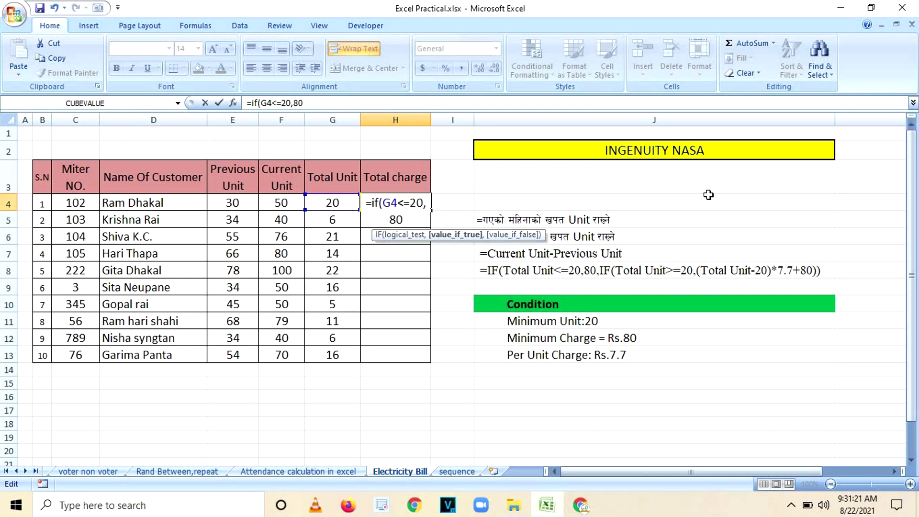
text(,if)
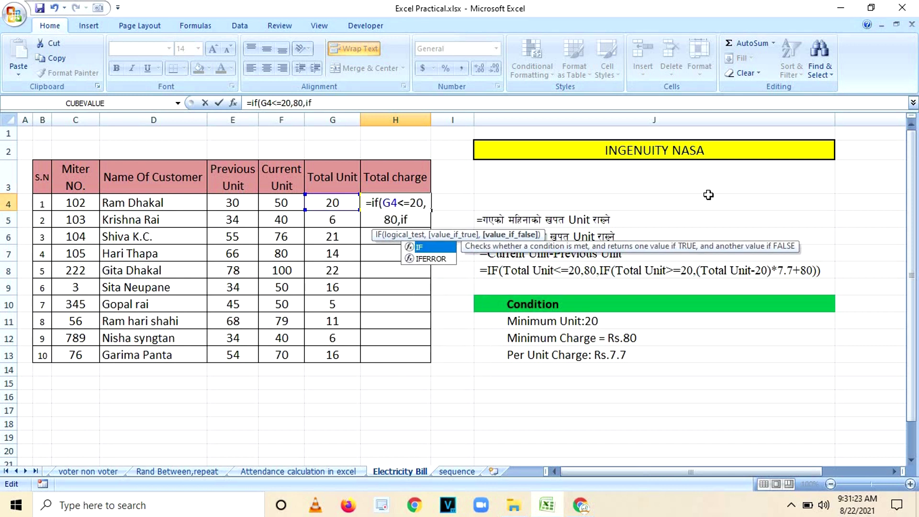
text(()
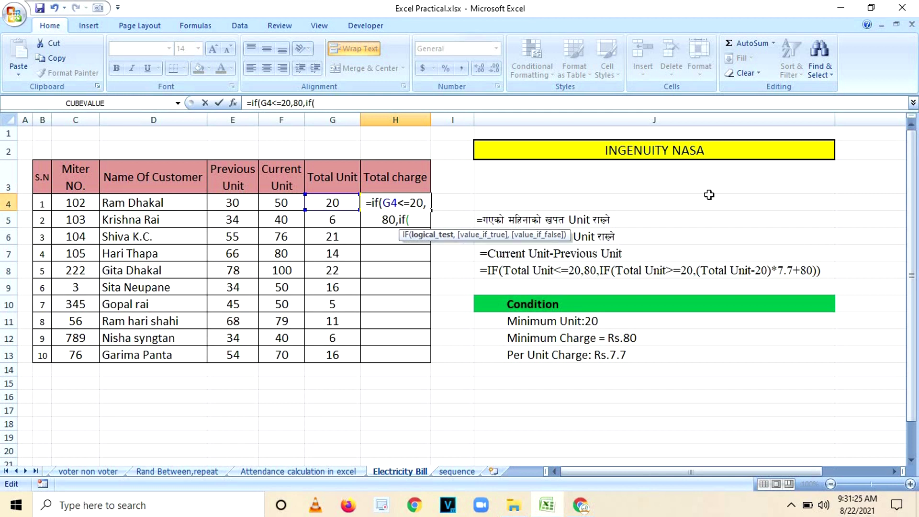
click(328, 202)
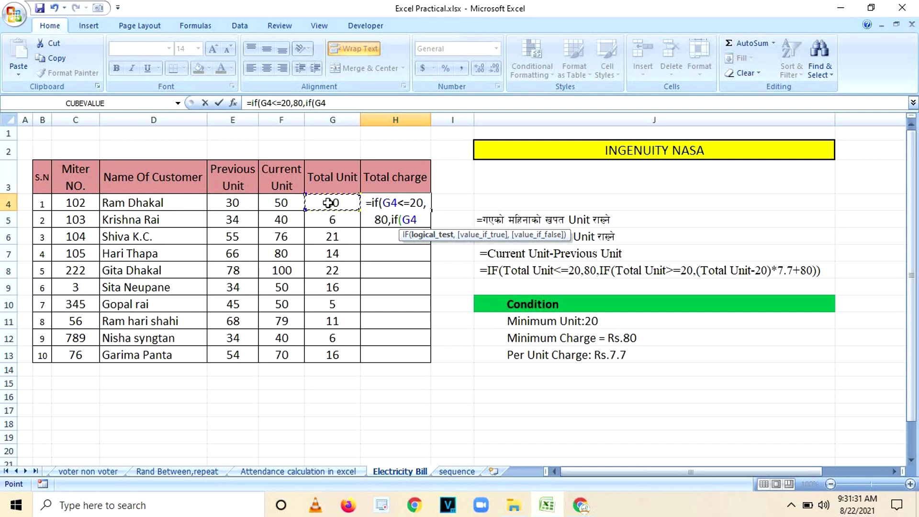
text(>)
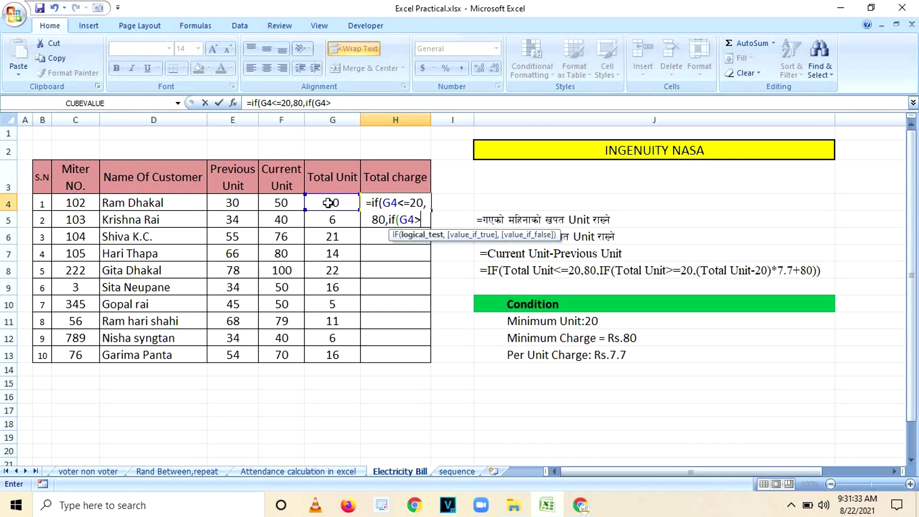
text(=)
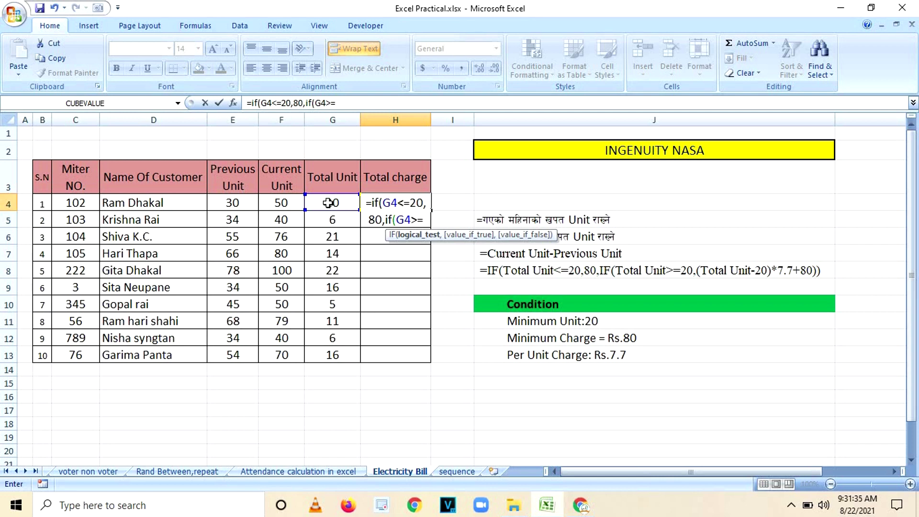
text(20)
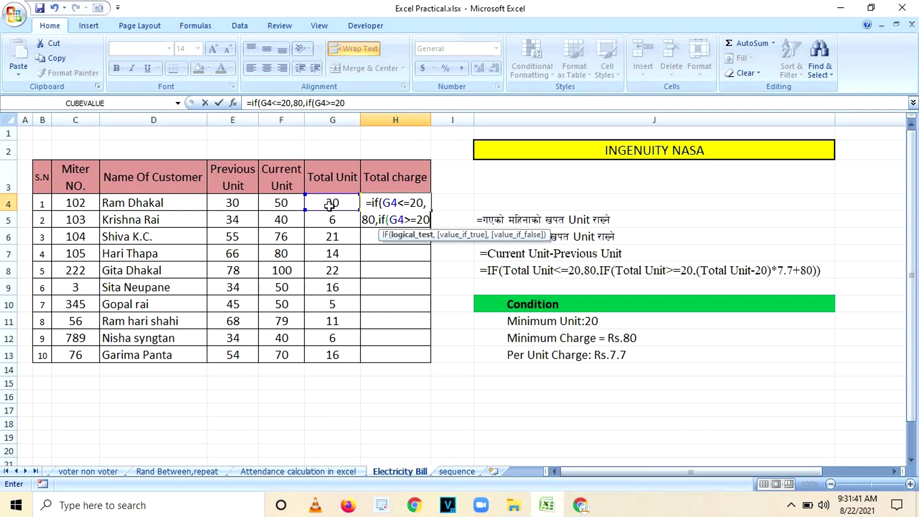
text(,)
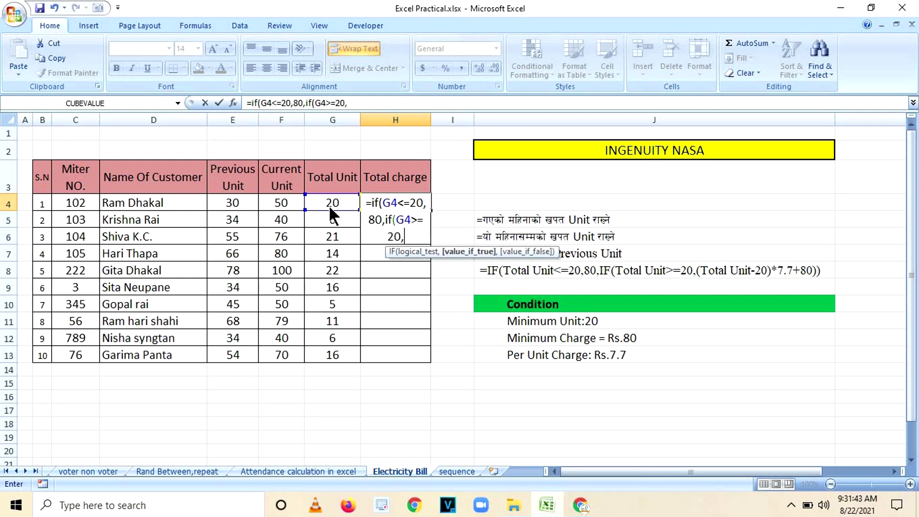
text(()
text(tot)
key(BackSpace)
key(BackSpace)
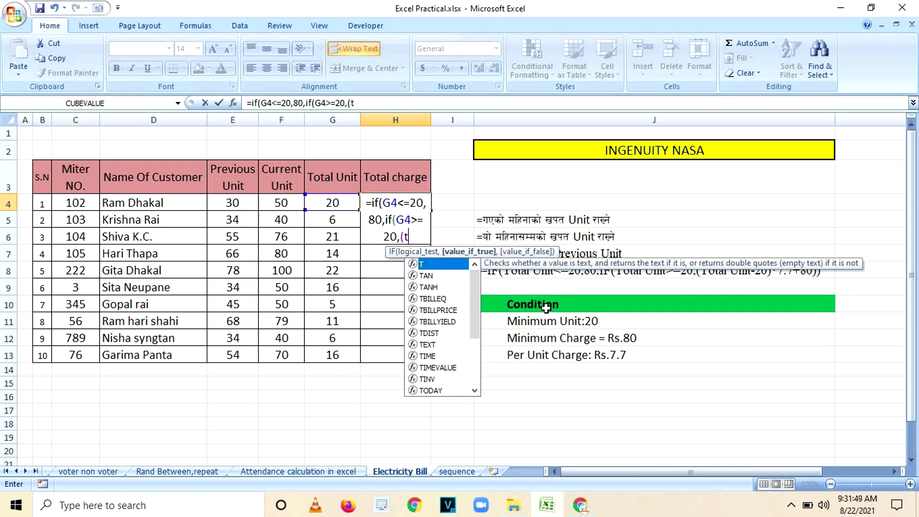
key(BackSpace)
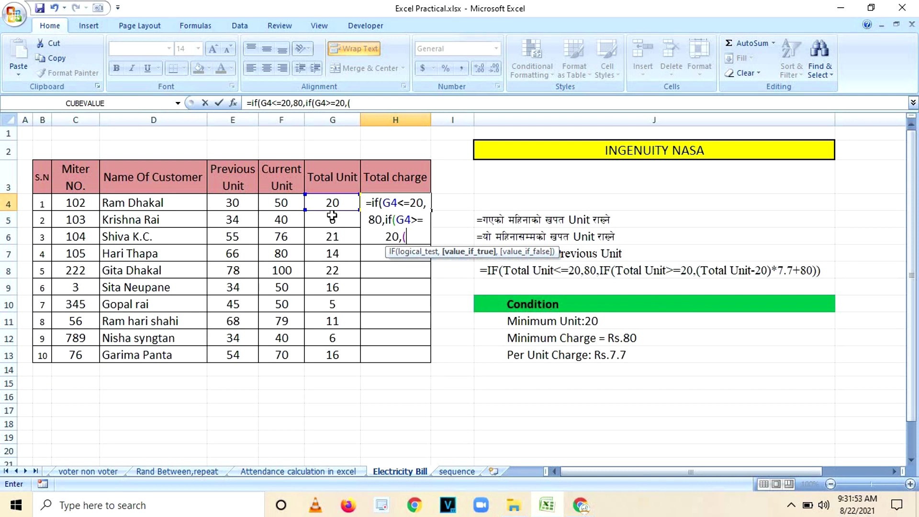
click(335, 203)
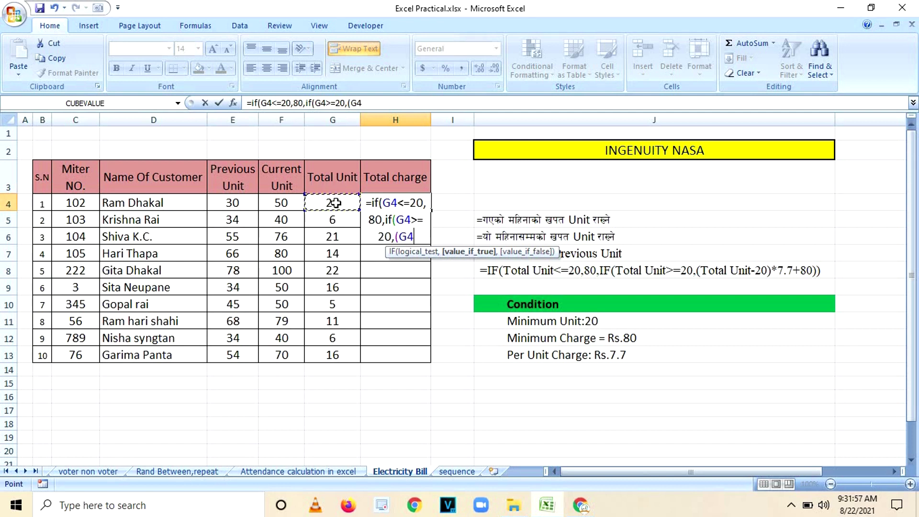
text(-20)
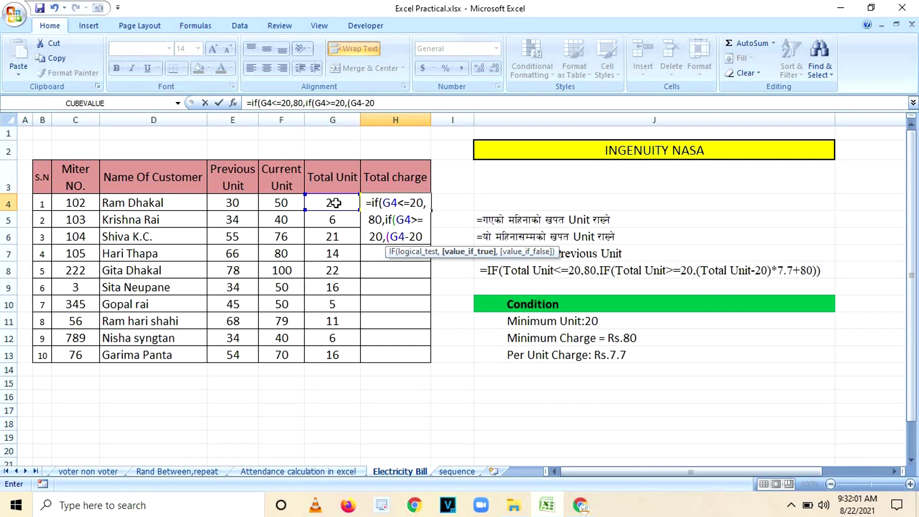
text())
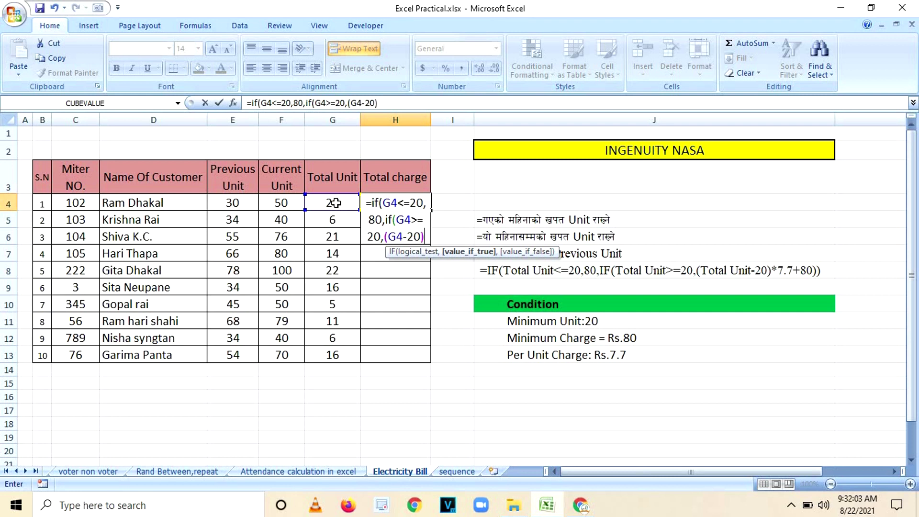
text(*)
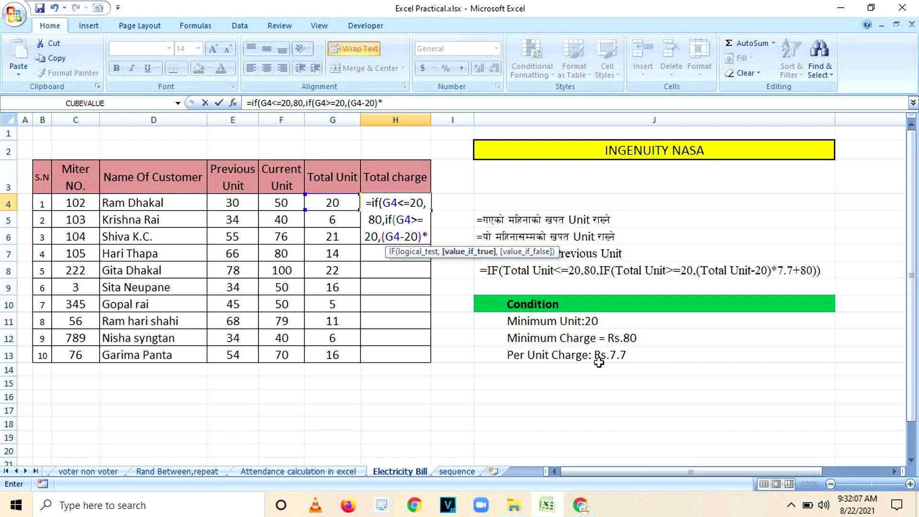
text(7)
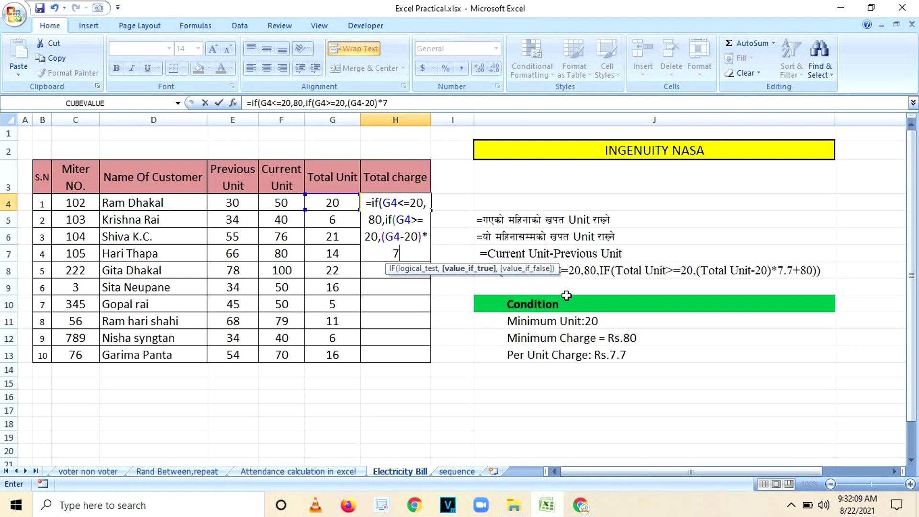
text(.7+80)))
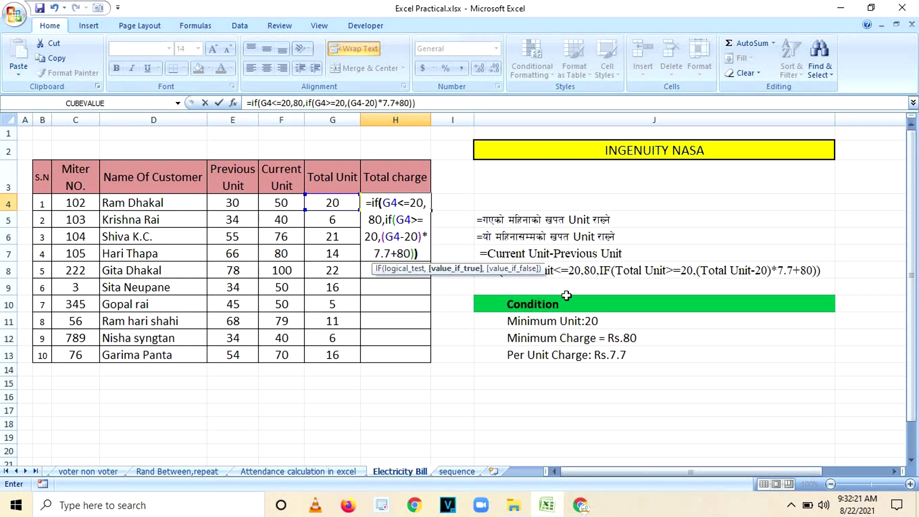
key(Return)
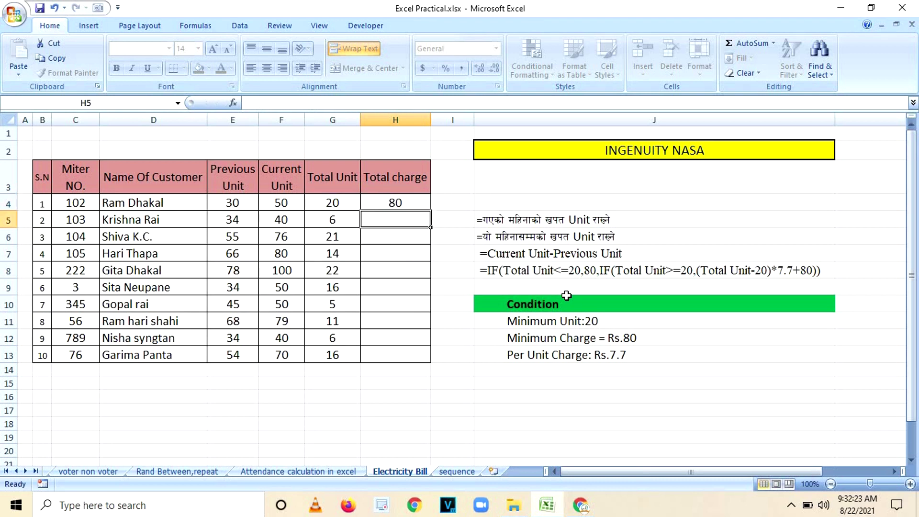
Step: Fill H4's charge formula down to H13, giving 80, 87.7 and 95.4 charges
click(388, 205)
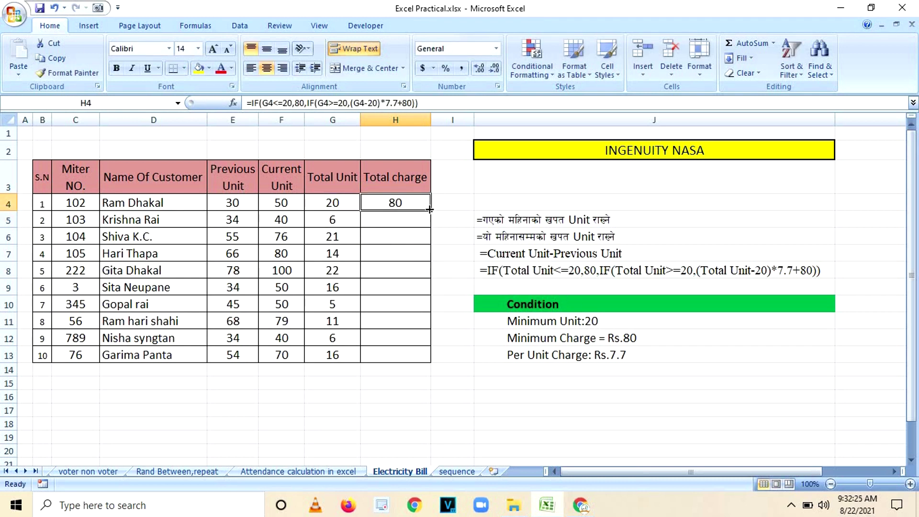
double_click(429, 211)
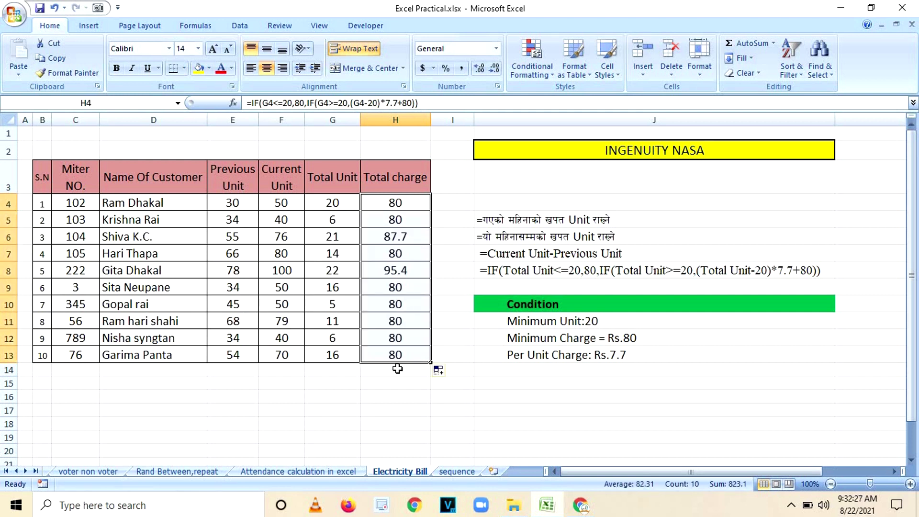
click(401, 385)
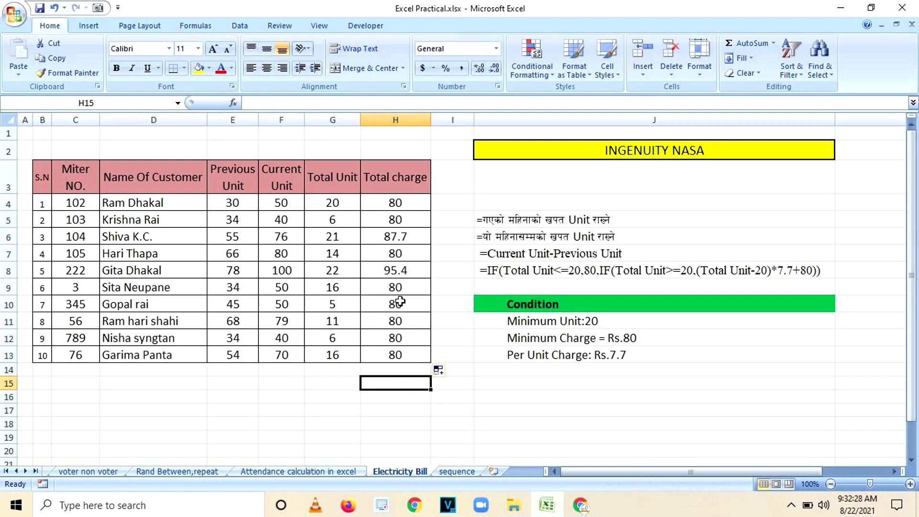
click(410, 197)
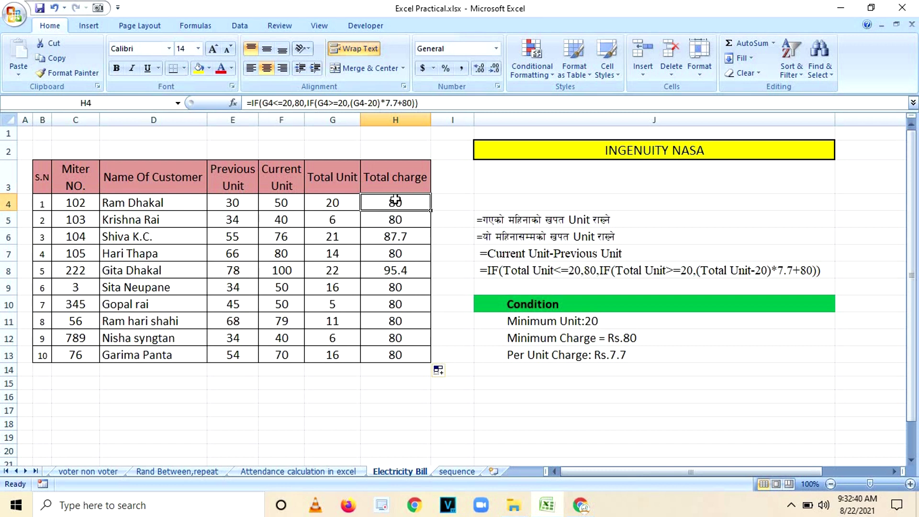
Step: Shade cells E4:G4 with yellow fill
drag(232, 203, 328, 201)
click(198, 68)
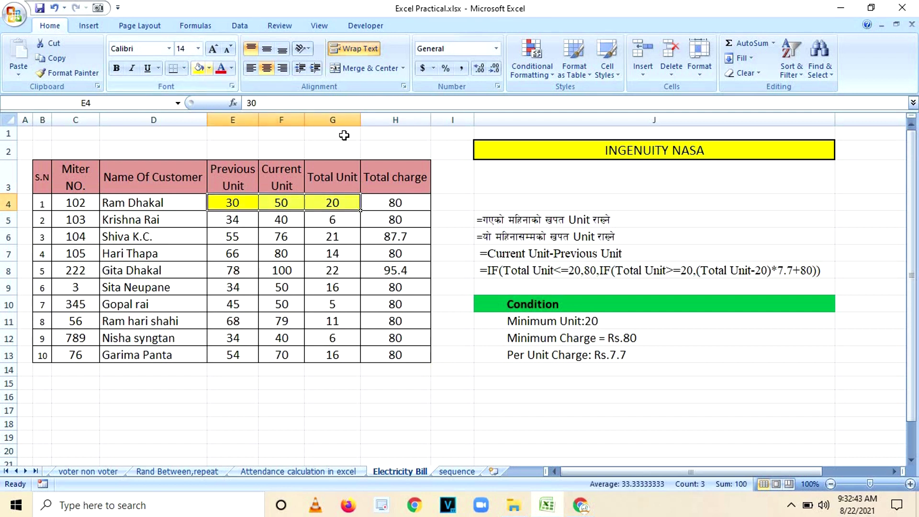
click(477, 191)
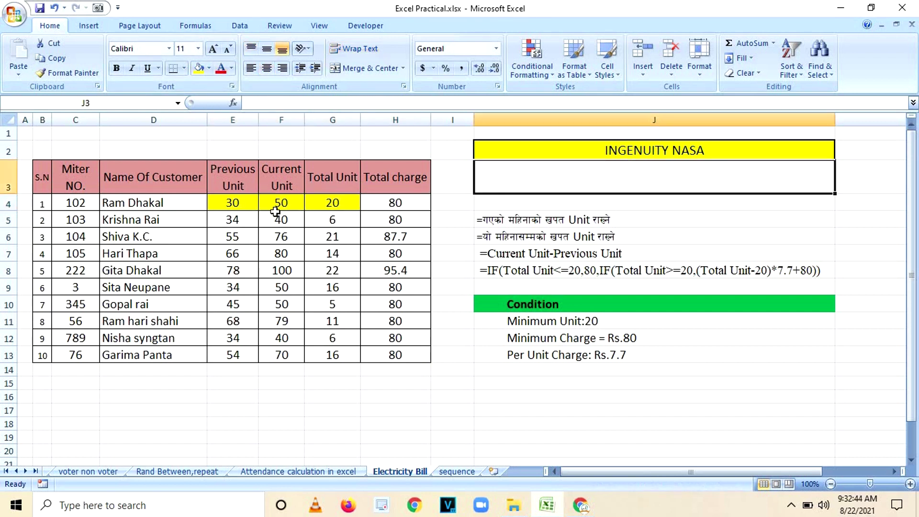
Step: Review the values and formulas in E4, F4, G4 and H4
click(227, 203)
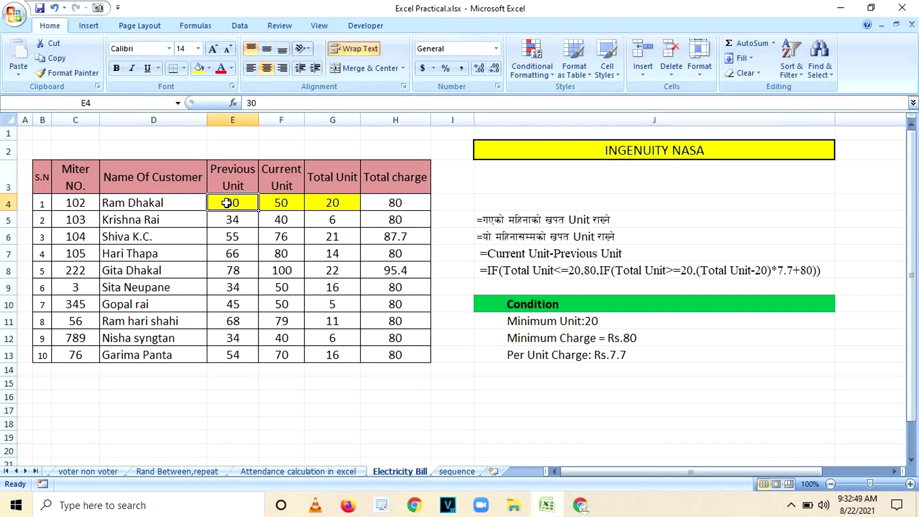
click(286, 202)
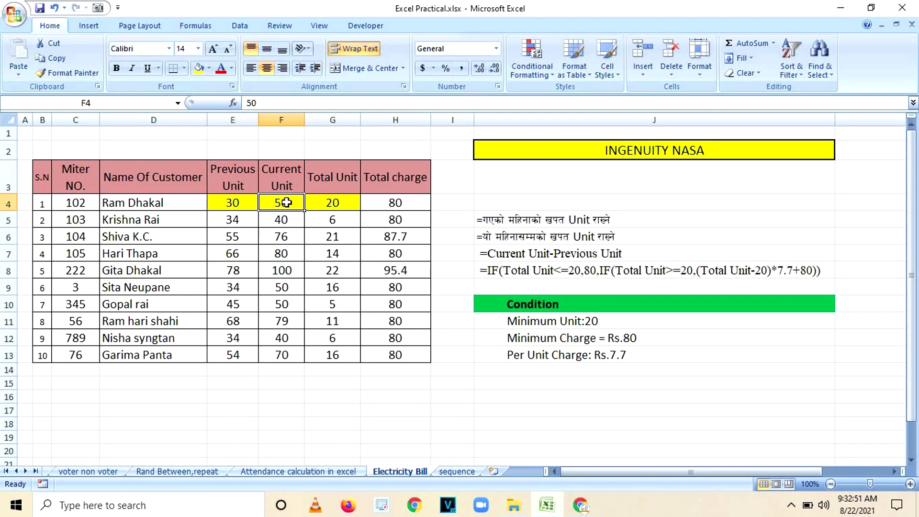
click(343, 205)
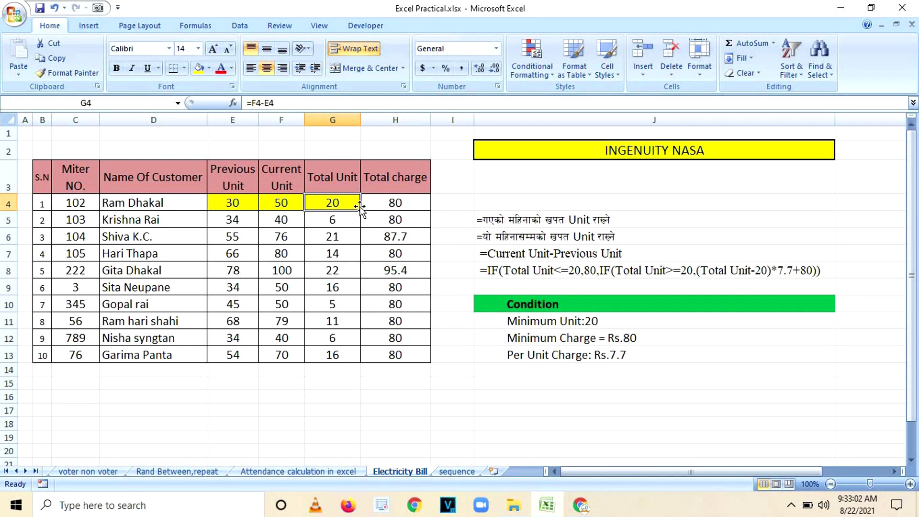
click(396, 203)
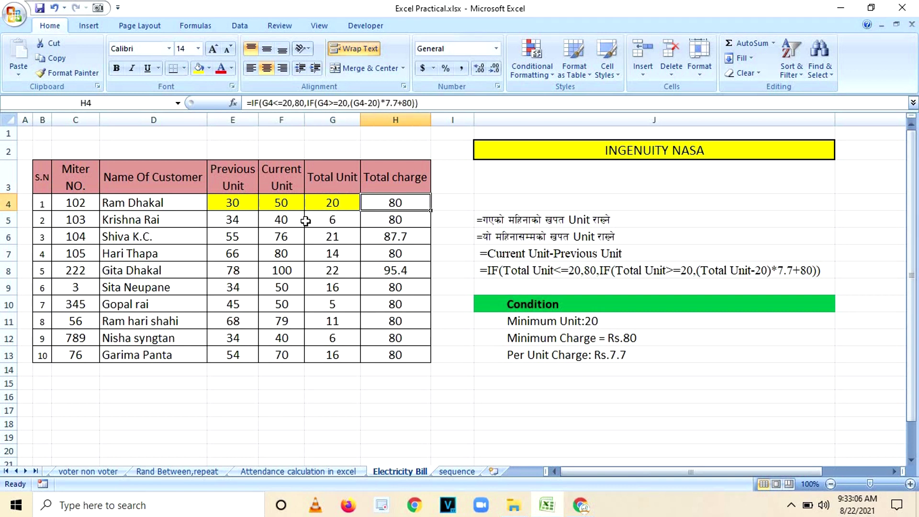
click(334, 221)
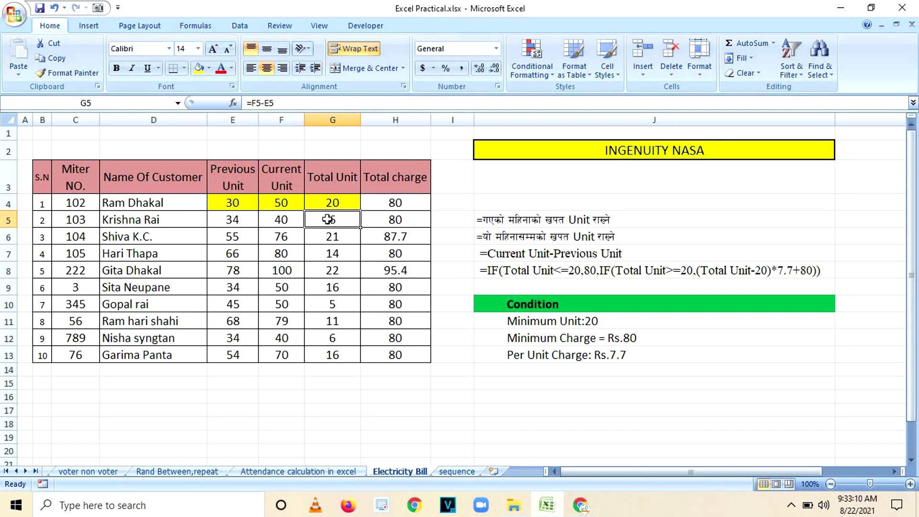
click(413, 238)
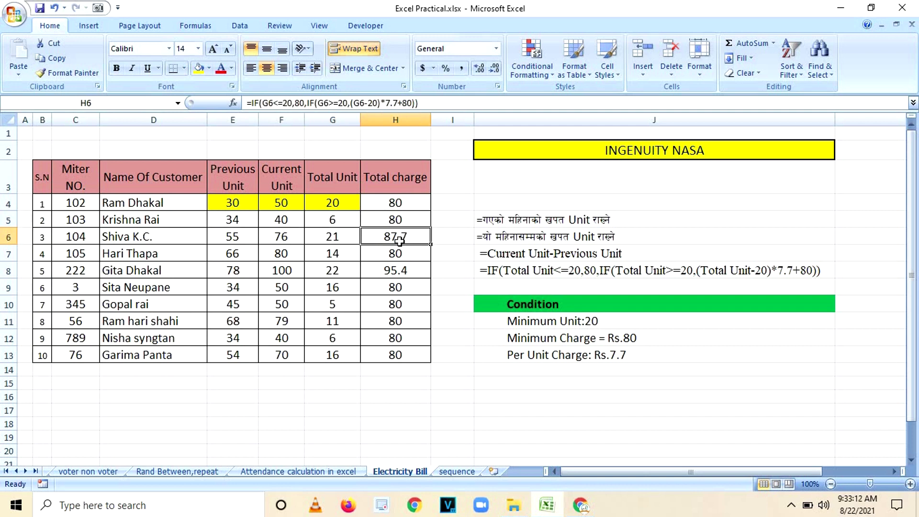
click(339, 234)
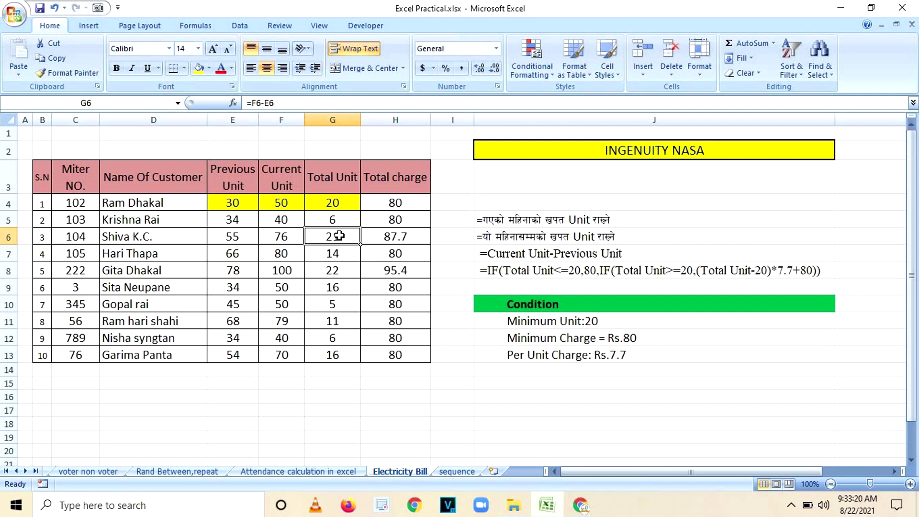
click(514, 270)
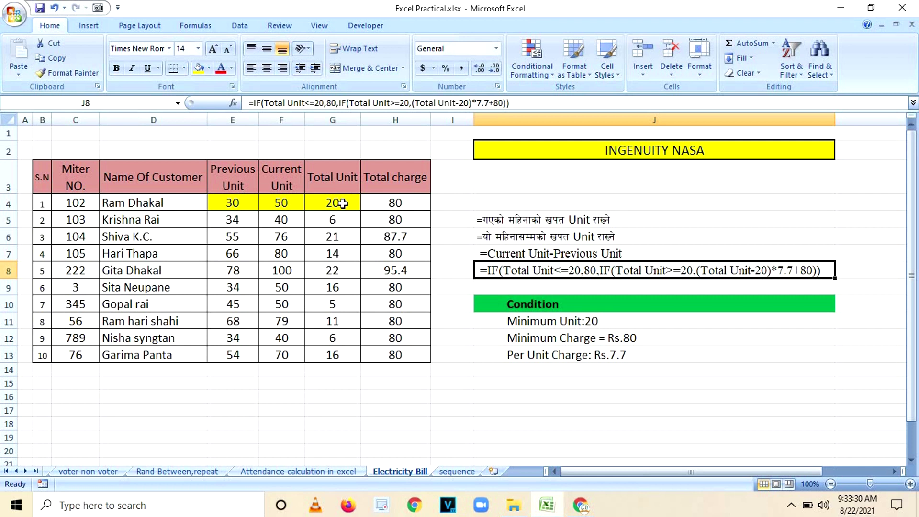
click(389, 203)
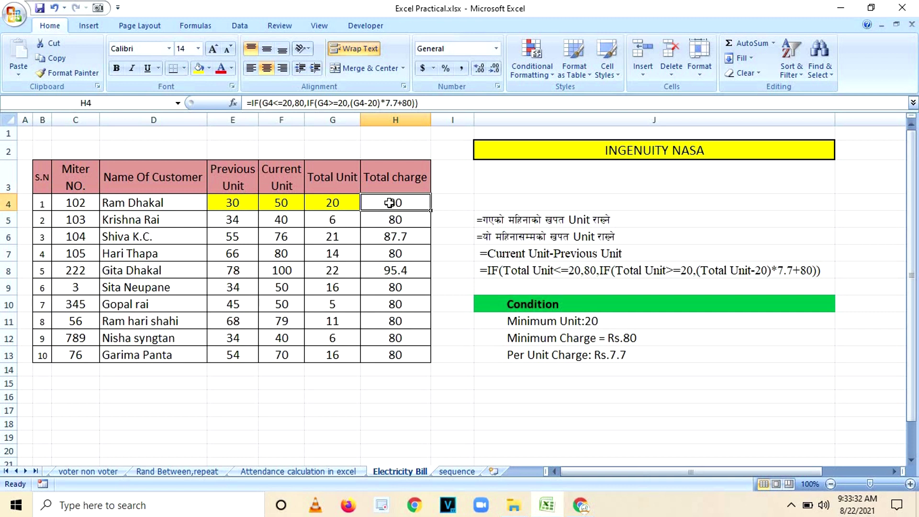
click(385, 238)
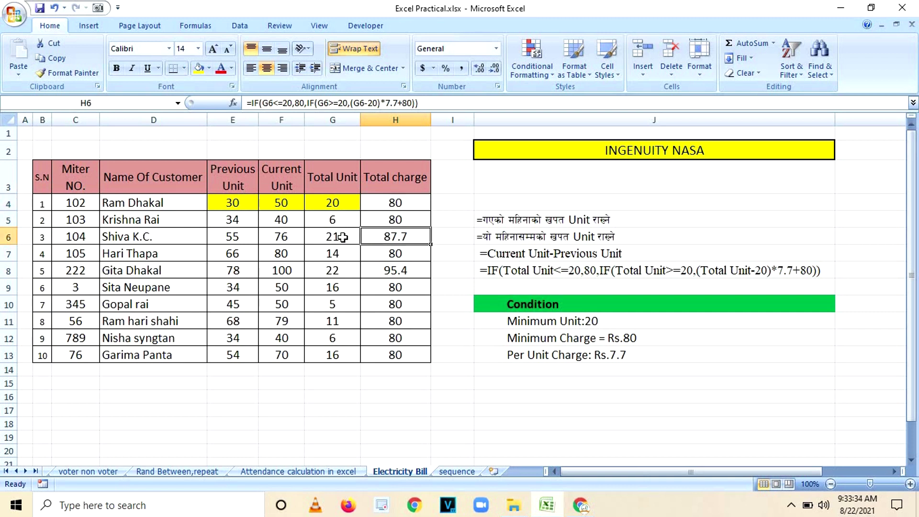
click(343, 237)
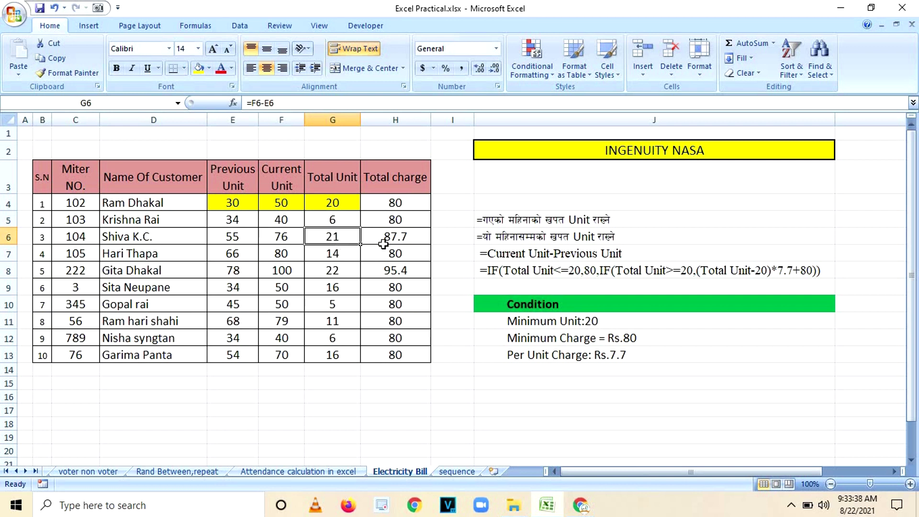
click(402, 238)
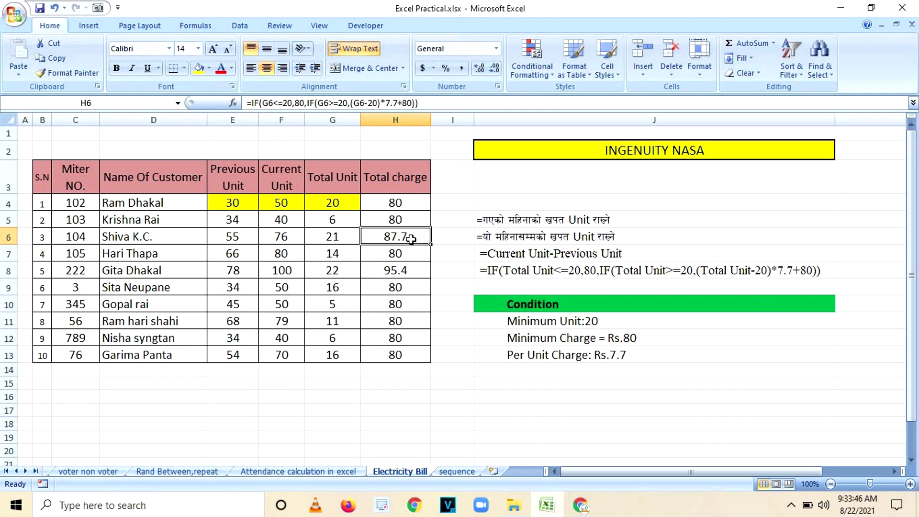
click(391, 253)
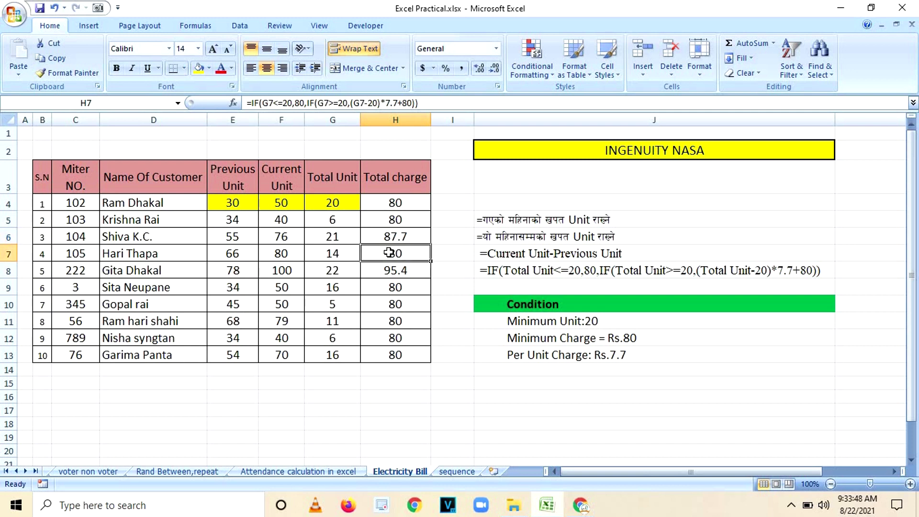
click(339, 255)
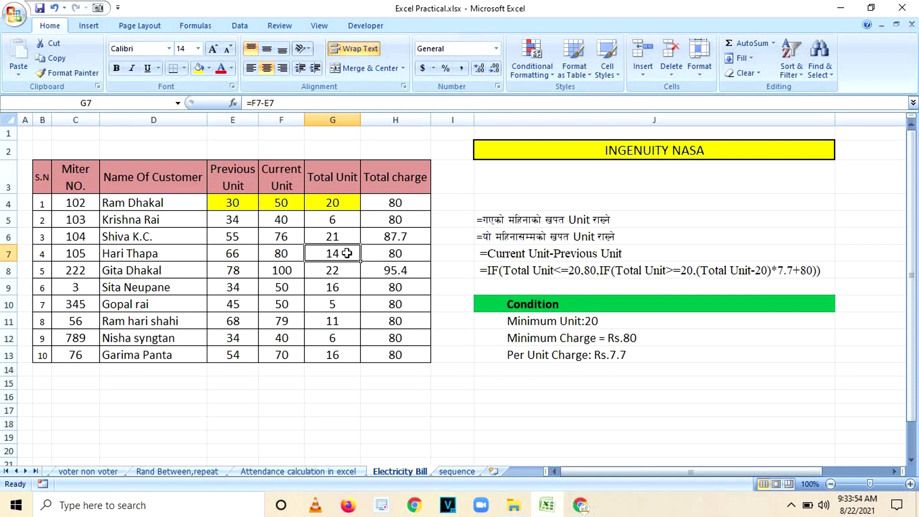
click(400, 271)
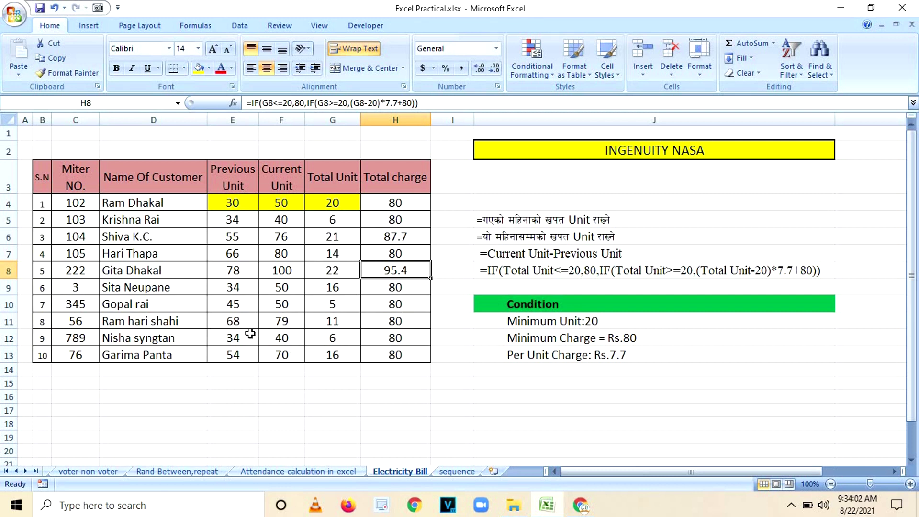
Step: Change F12's Current Unit to 90 and confirm H12 recalculates to 357.2
click(287, 337)
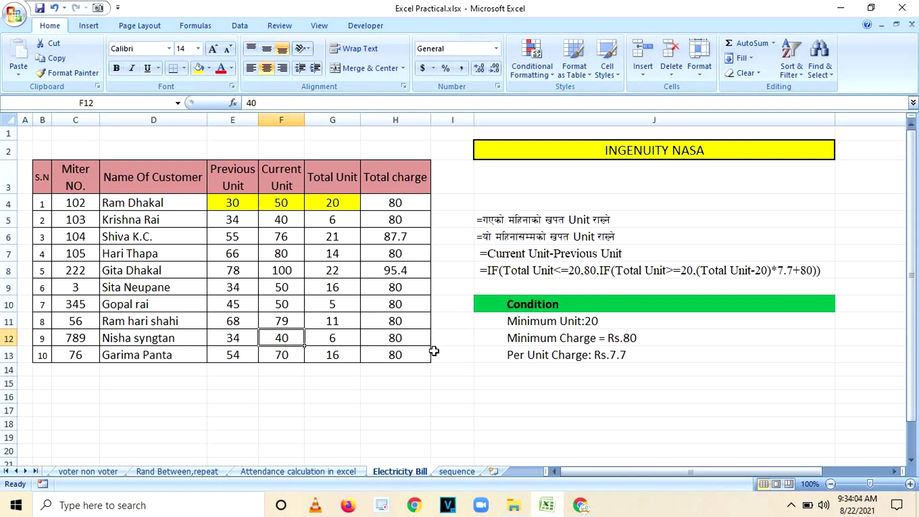
text(90)
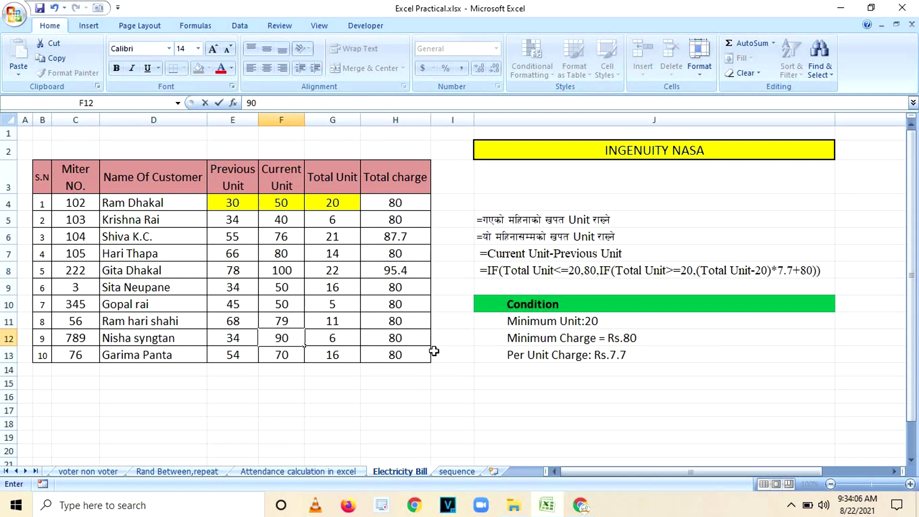
key(Return)
click(419, 337)
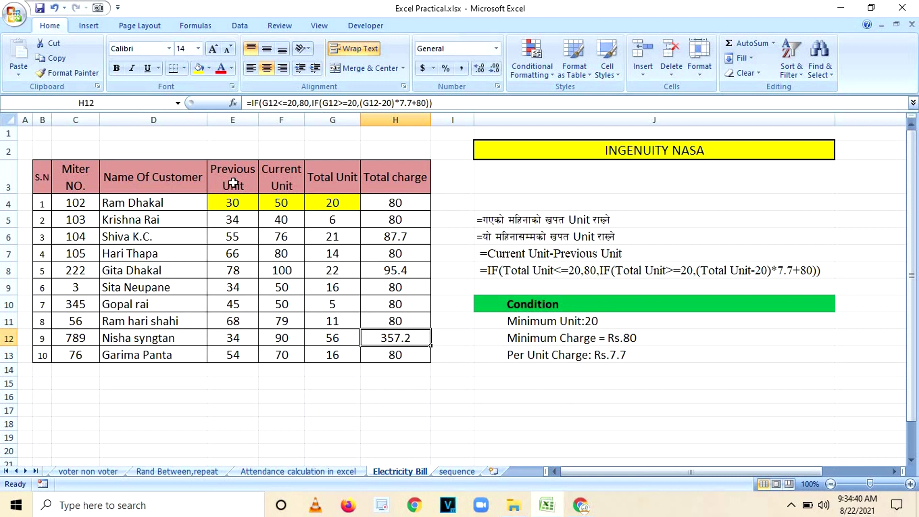
Step: Correct the C3 heading from 'Miter NO.' to 'Meter NO.'
double_click(74, 175)
key(BackSpace)
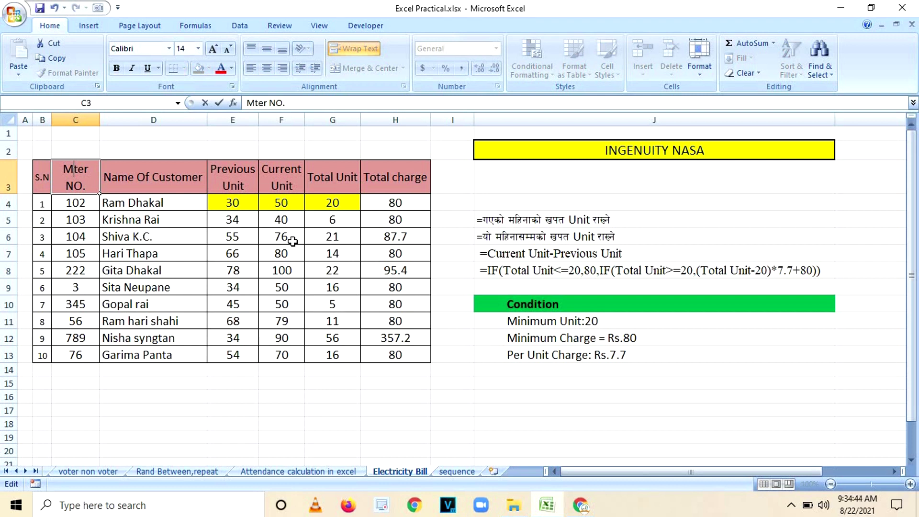
text(e)
click(563, 197)
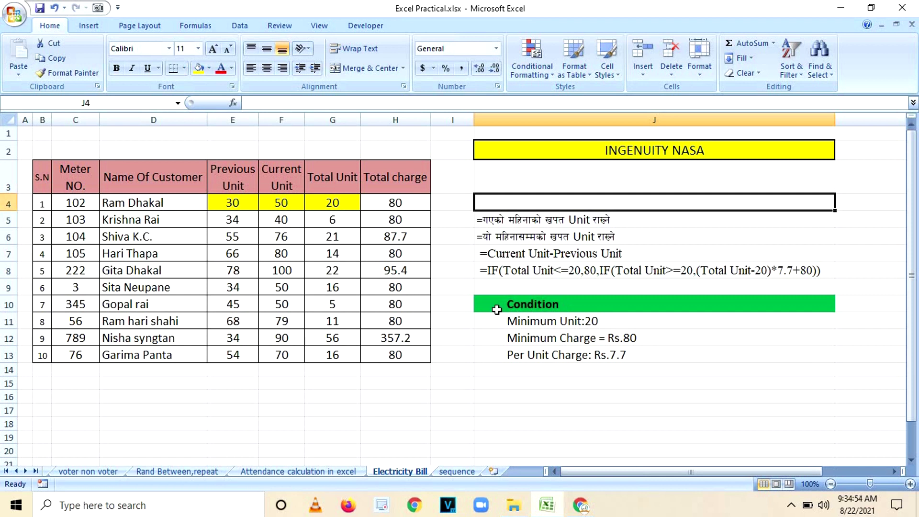
Step: Select the INGENUITY NASA title cell in J2, clicking nearby empty cells in between
click(663, 153)
click(717, 165)
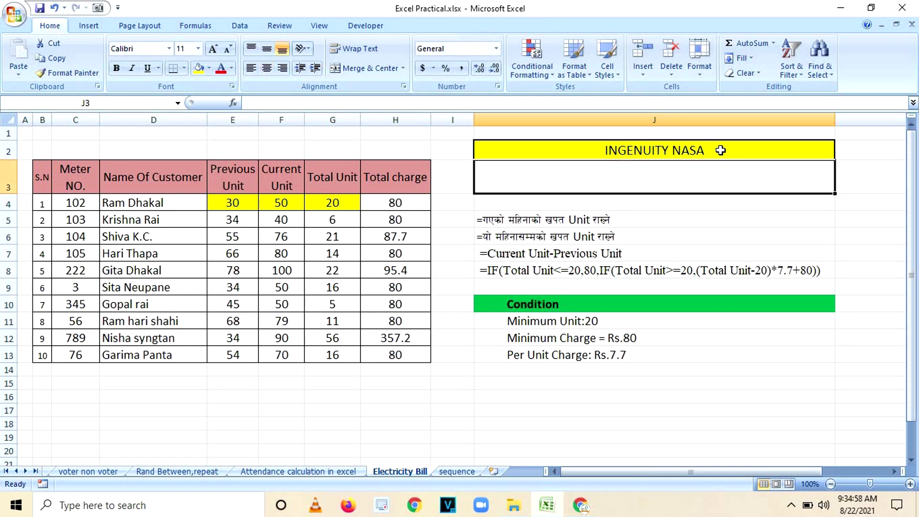
click(719, 151)
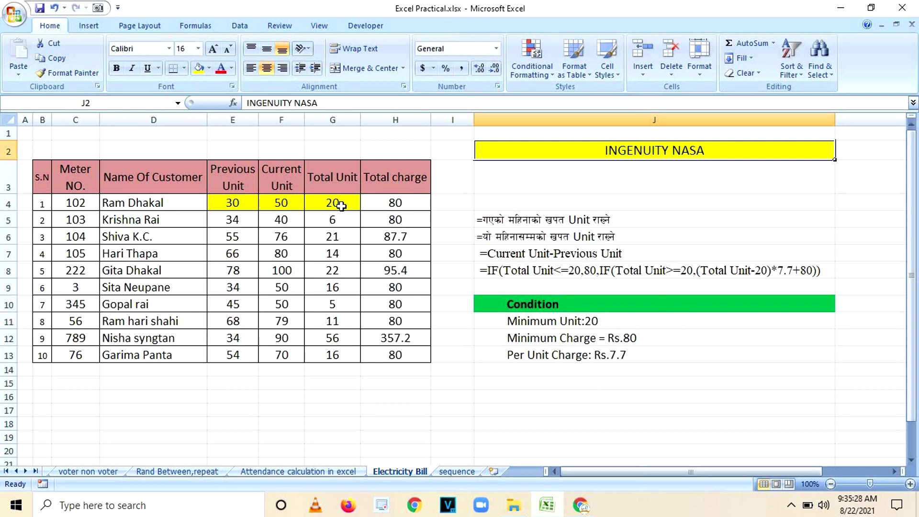
click(726, 385)
click(705, 145)
Step: Load google.com in Google Chrome
click(581, 505)
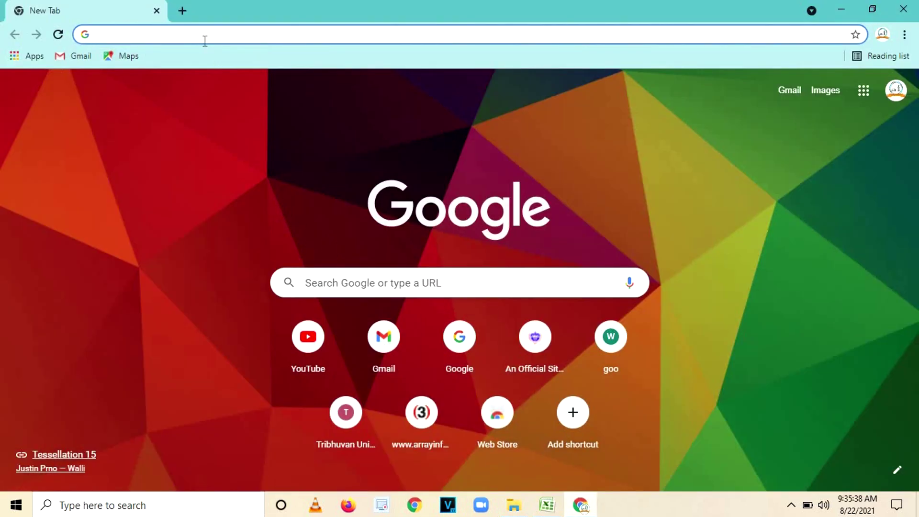
text(www.goo)
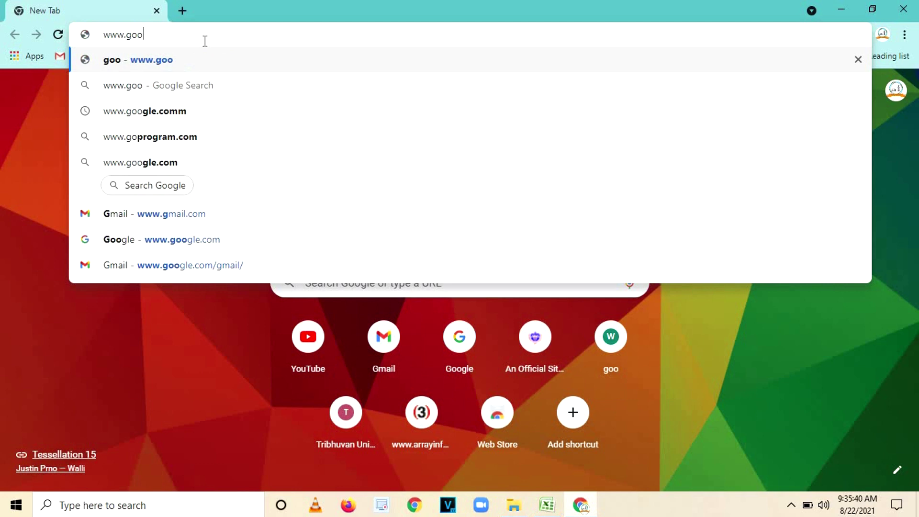
text(gl)
key(Return)
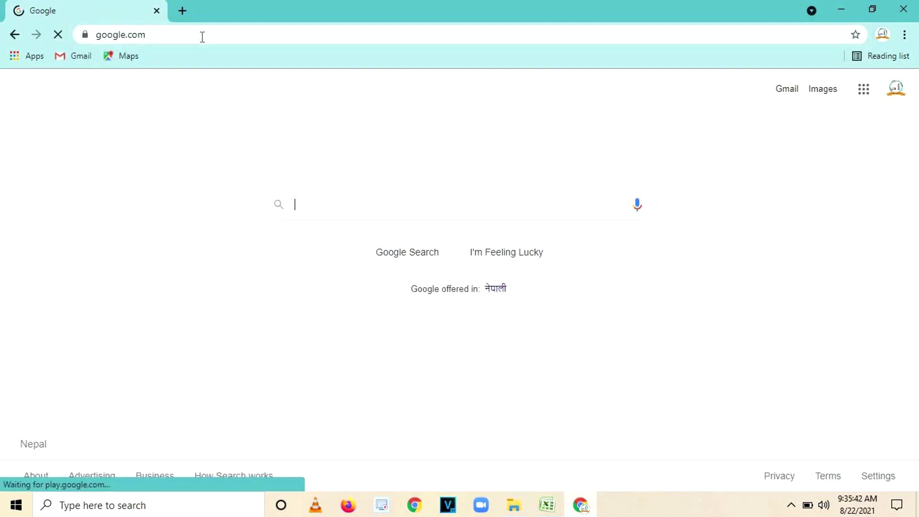
Step: Search Google for 'ingenuity nasa', play the helicopter animation, then return to Excel
text(ingu)
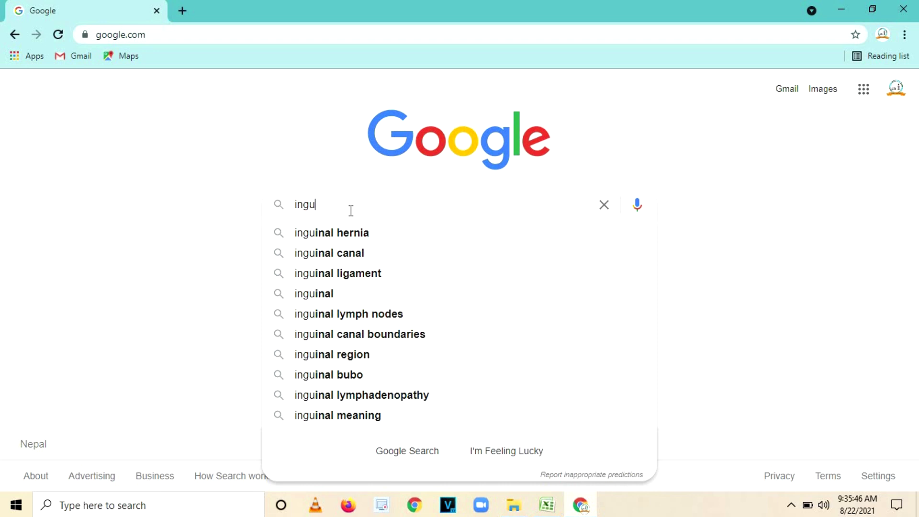
text(n)
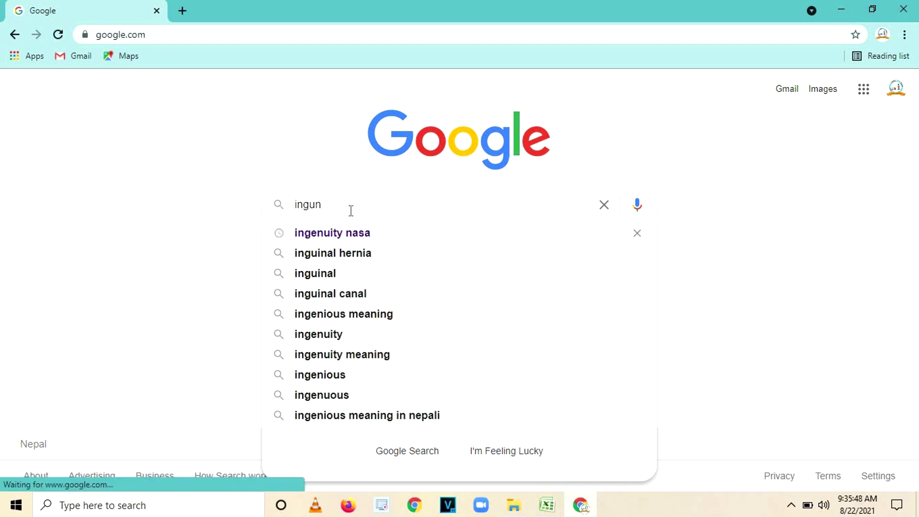
click(346, 238)
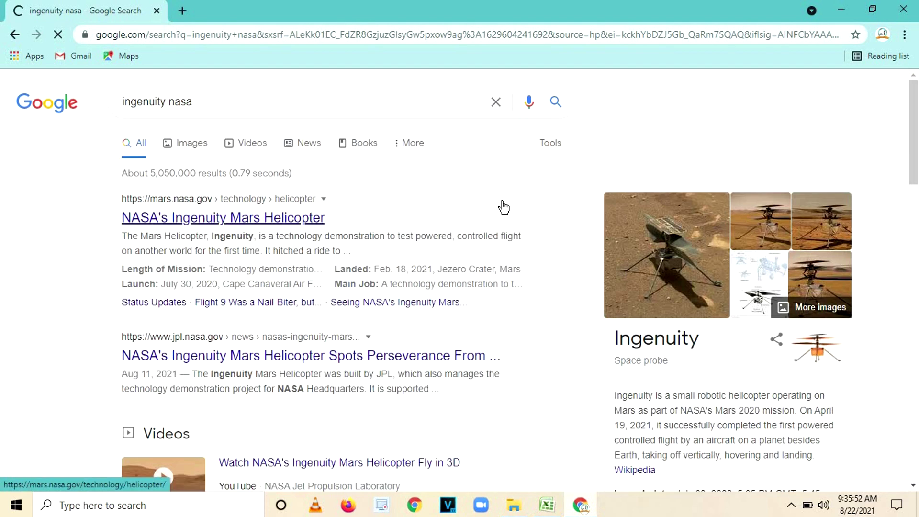
click(821, 338)
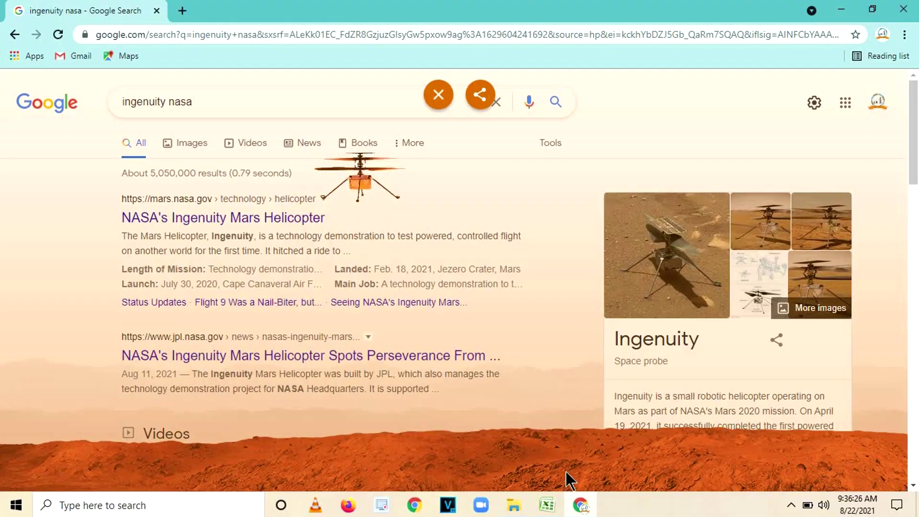
click(548, 504)
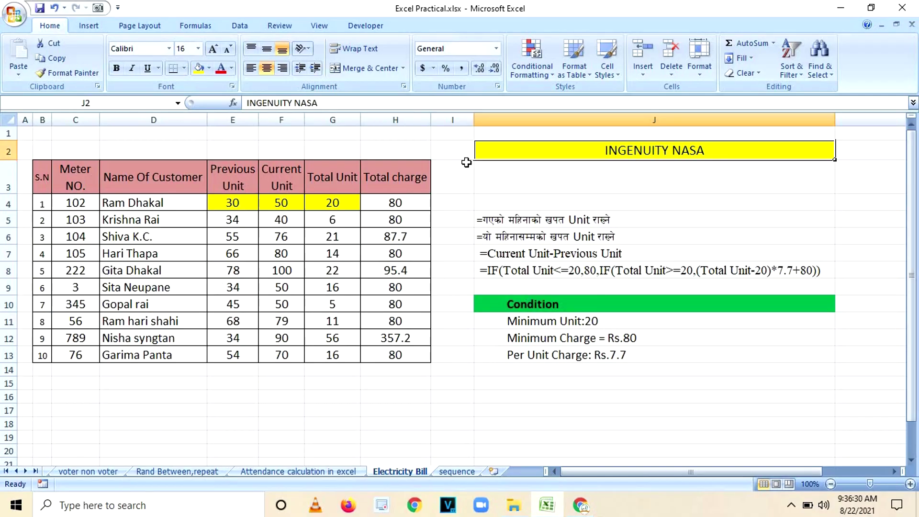
click(468, 154)
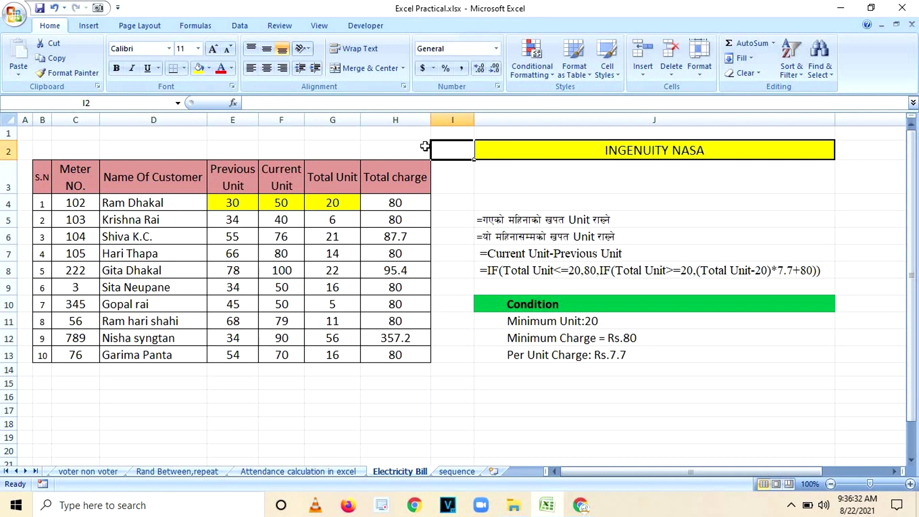
click(425, 146)
click(445, 148)
click(410, 402)
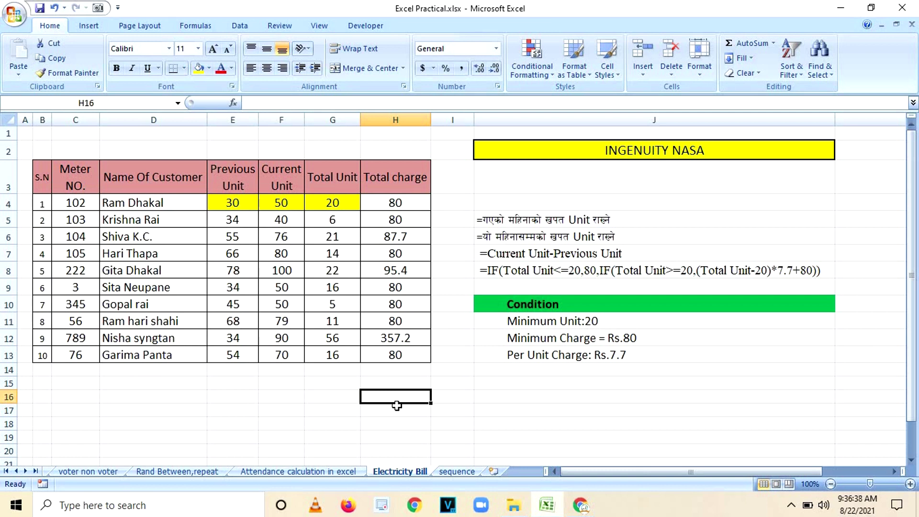
click(402, 371)
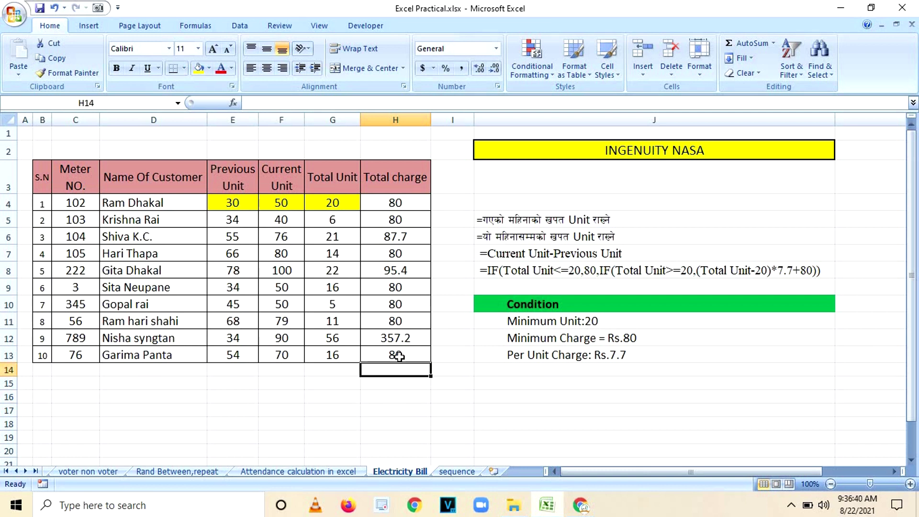
click(402, 357)
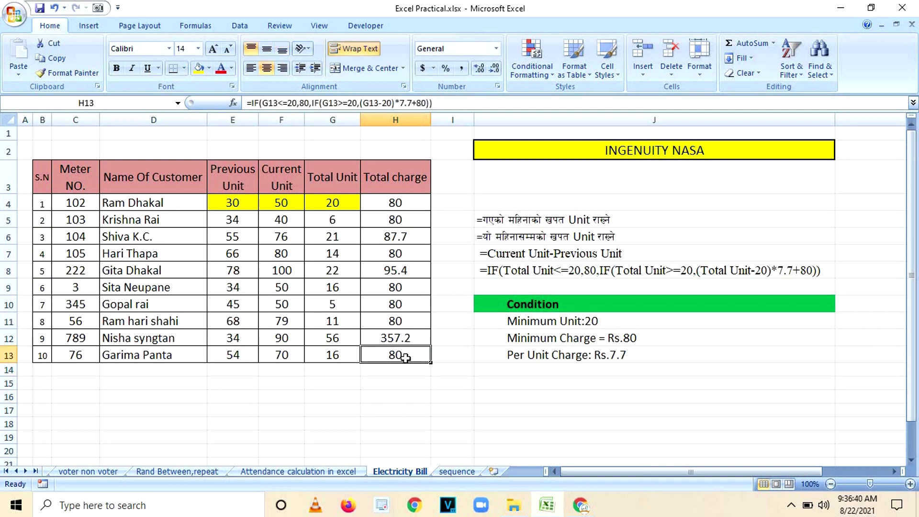
click(340, 359)
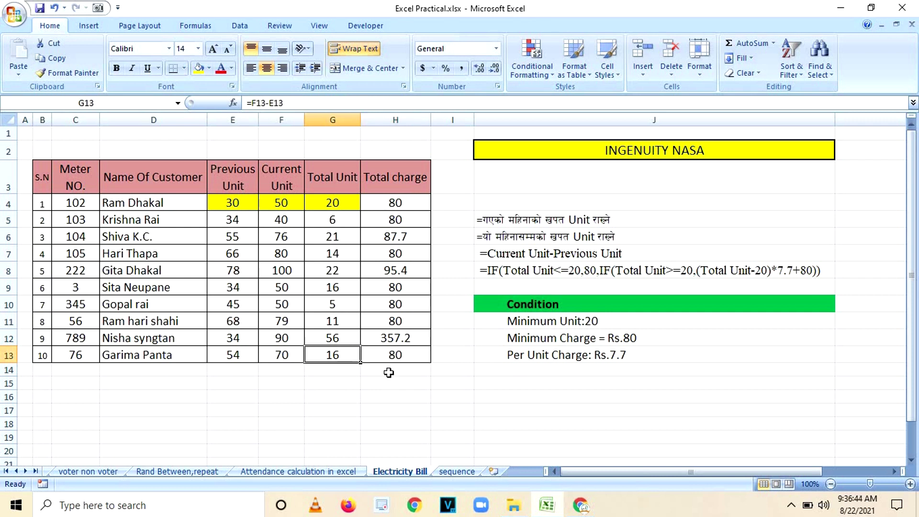
click(386, 374)
click(386, 390)
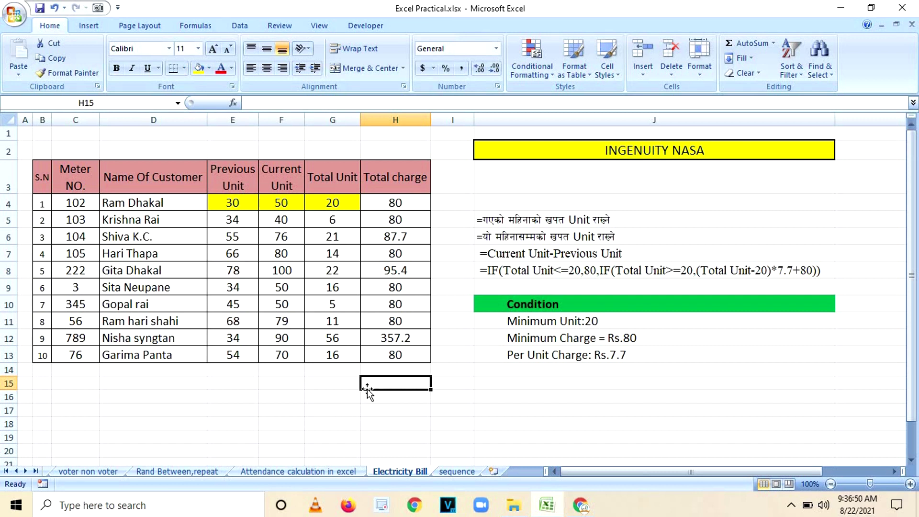
click(333, 382)
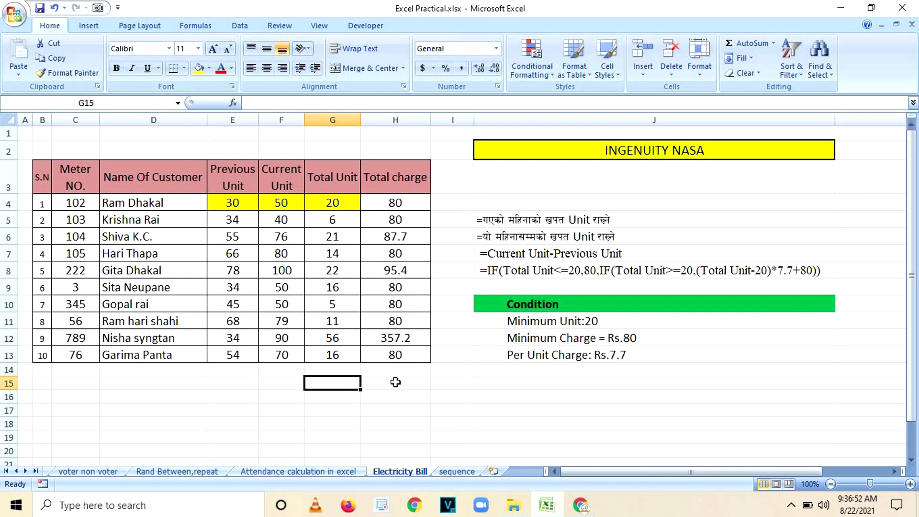